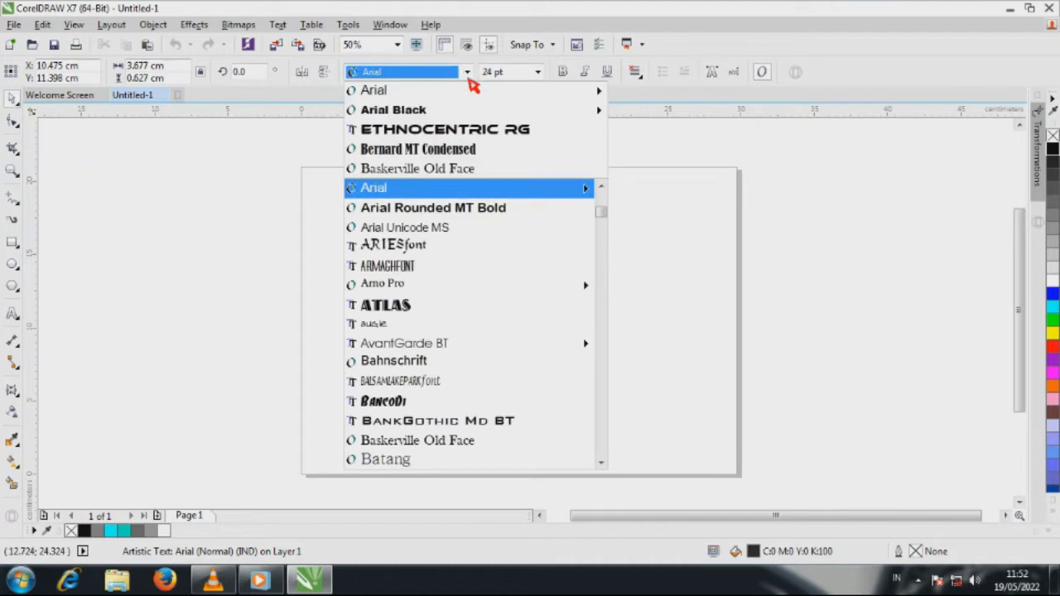
Step: Set the OUTSIDE text to Arial Black and enlarge it to about 15 cm wide
left_click(468, 113)
left_click_drag(502, 286, 661, 235)
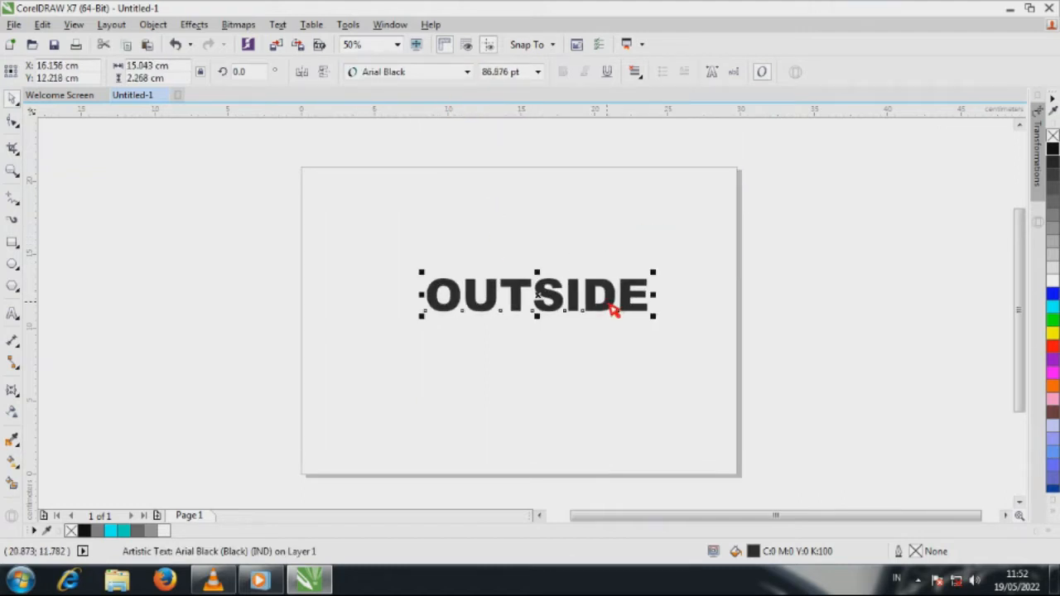
Step: Move the title to the page's upper part and repeat a smaller copy, about 4.8 cm wide, beneath it in a row of five
left_click_drag(613, 310, 457, 298)
left_click(587, 300)
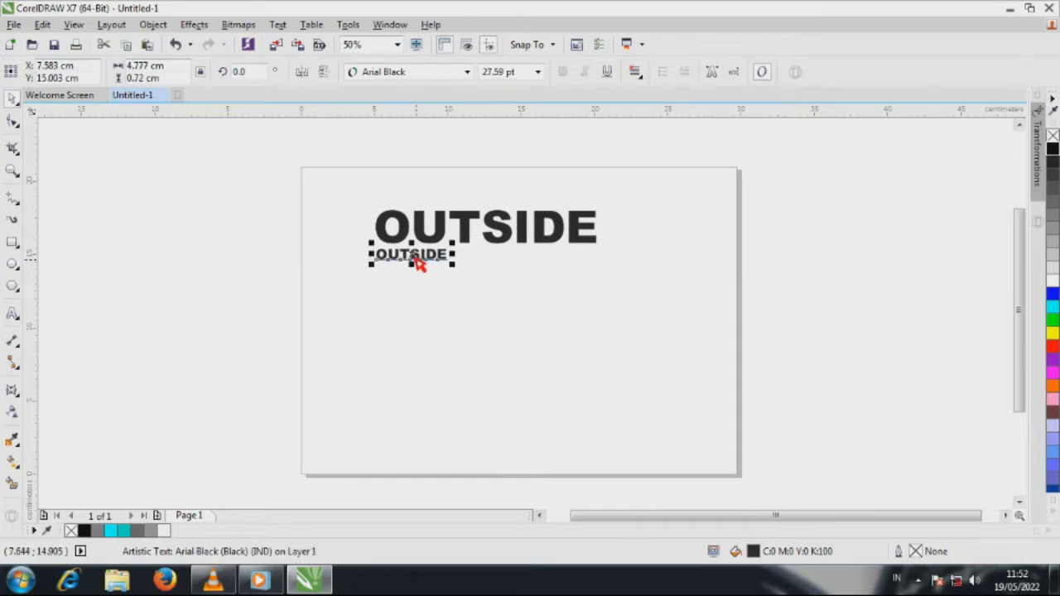
left_click_drag(418, 263, 498, 263)
left_click(524, 283)
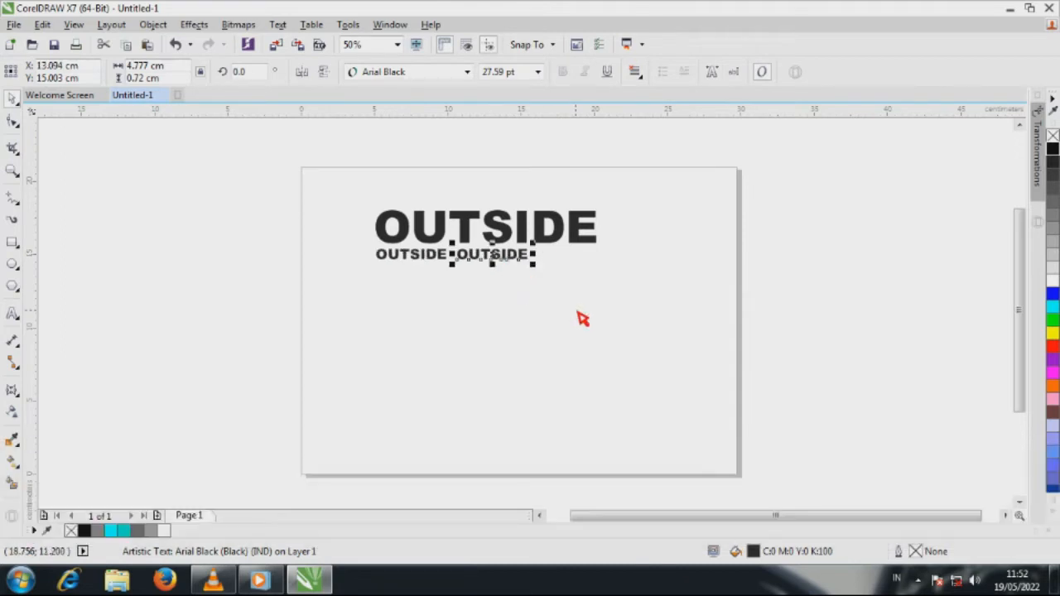
key("ctrl+d")
key("ctrl+d")
key("ctrl+d")
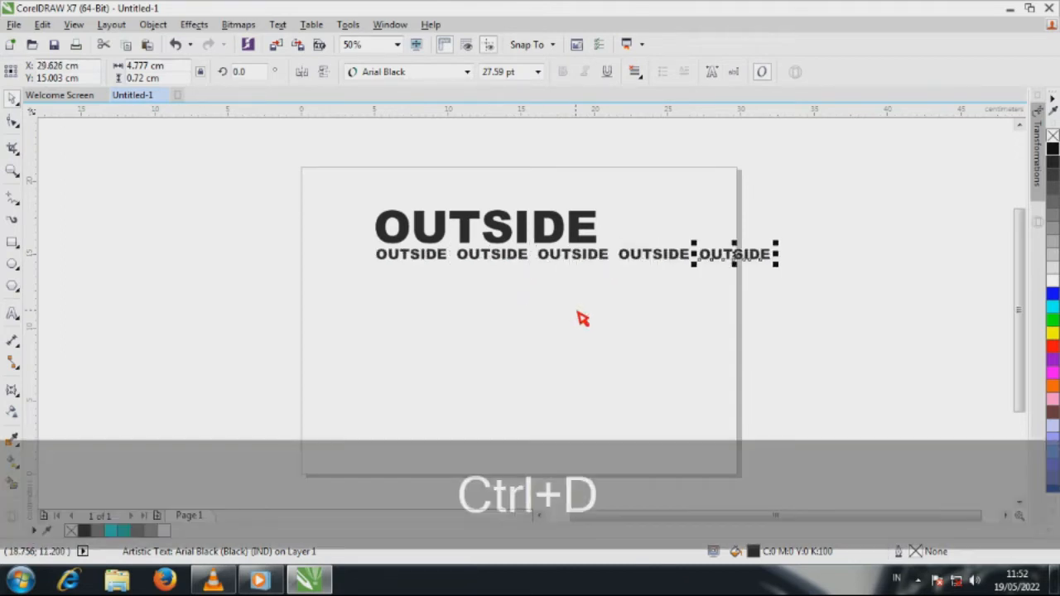
Step: Scale the row of five small words to about 11.8 cm wide and move it close beneath the large title
left_click_drag(820, 231, 367, 307)
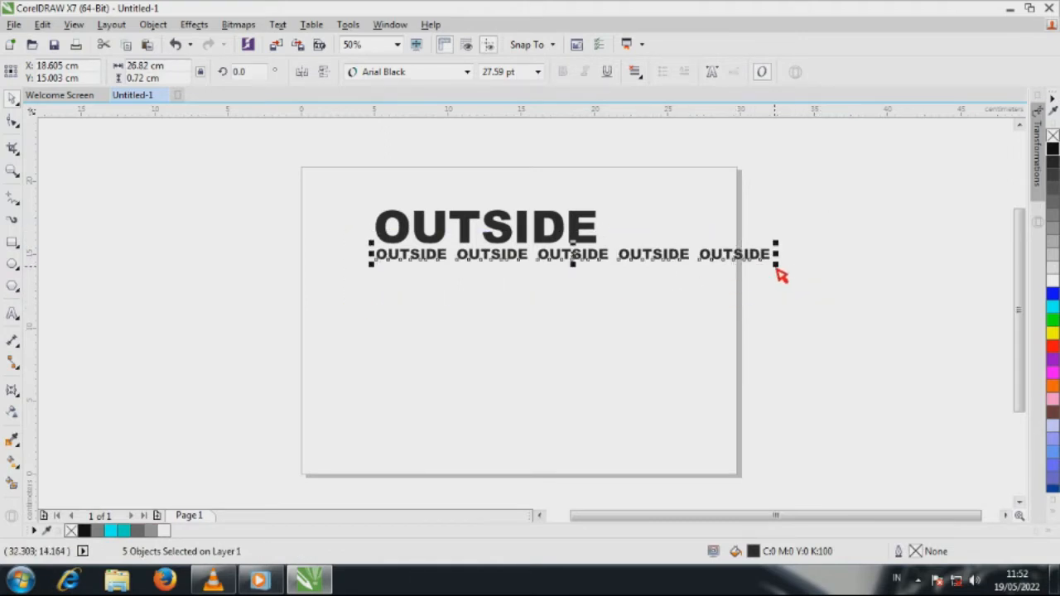
left_click_drag(776, 267, 560, 296)
scroll(483, 256, "up", 2)
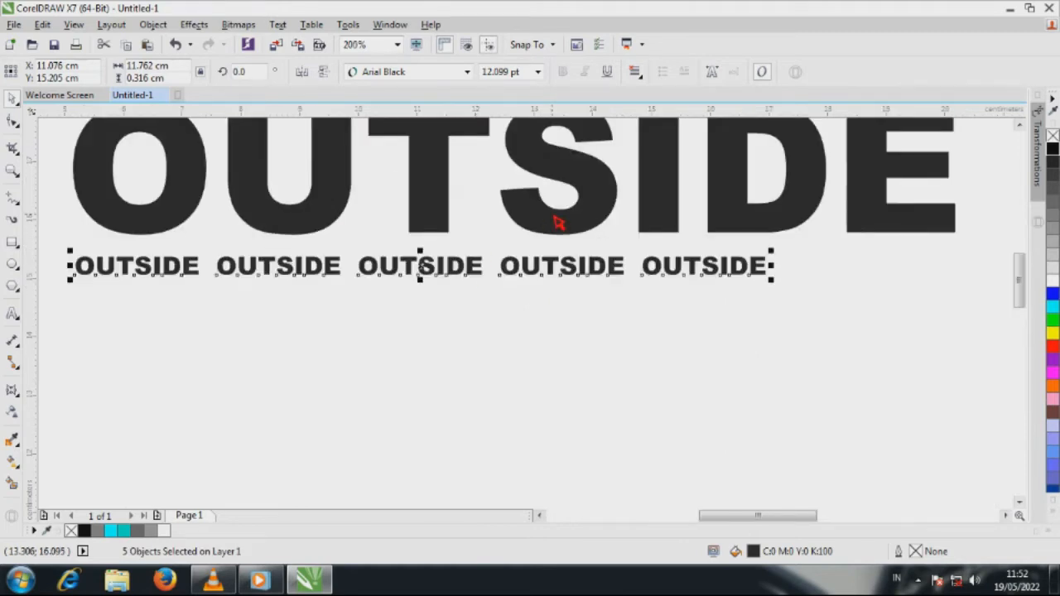
scroll(557, 222, "down", 1)
scroll(489, 249, "up", 1)
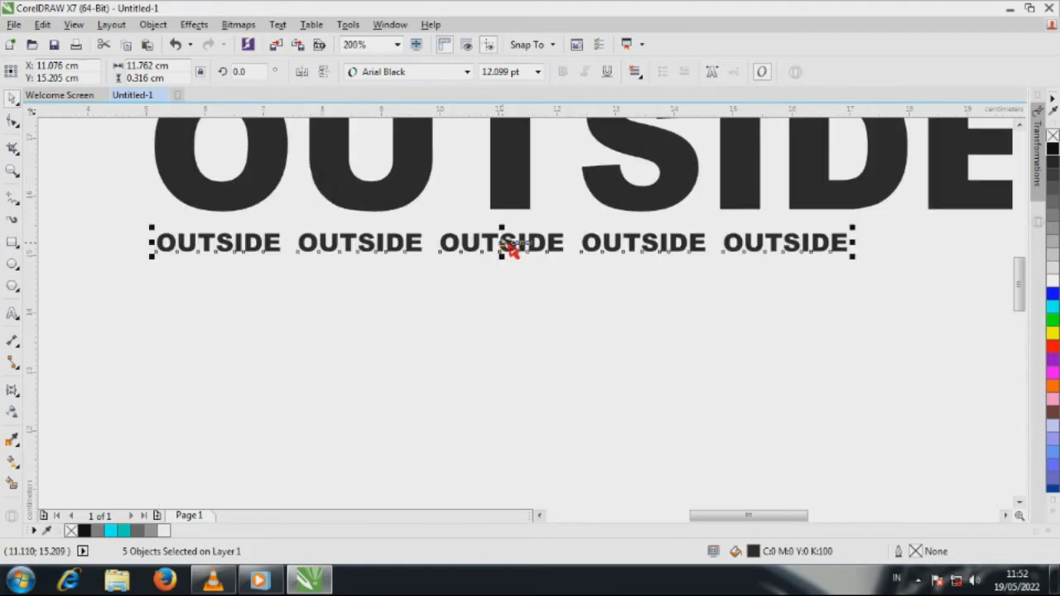
mouse_move(506, 247)
left_mouse_down()
mouse_move(522, 242)
mouse_move(511, 306)
mouse_move(510, 238)
left_mouse_up()
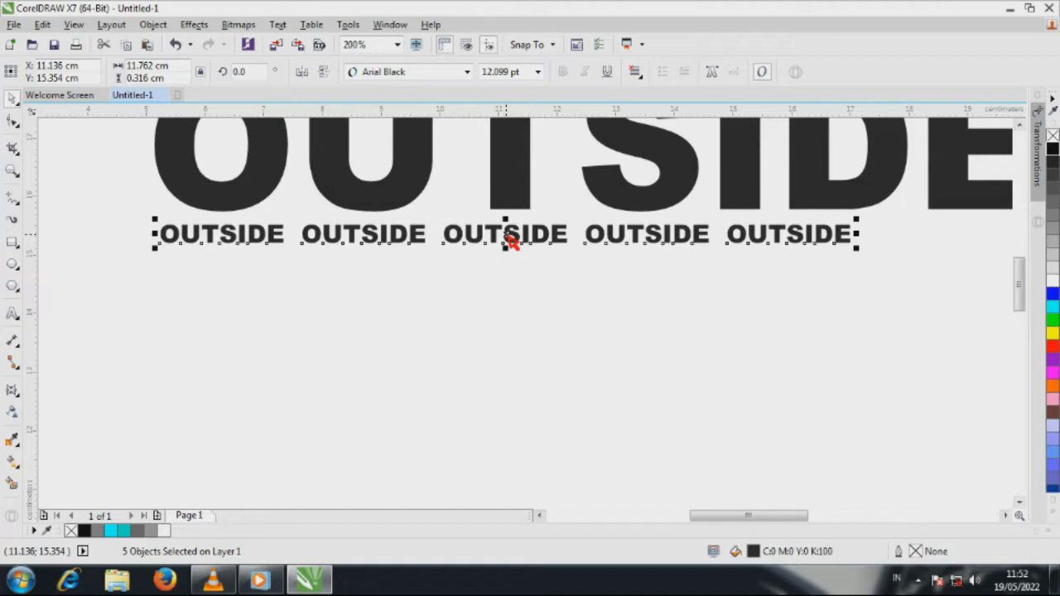
Step: Duplicate the row of small words downward at equal spacing to make three rows
left_click_drag(510, 239, 507, 274)
left_click(534, 293)
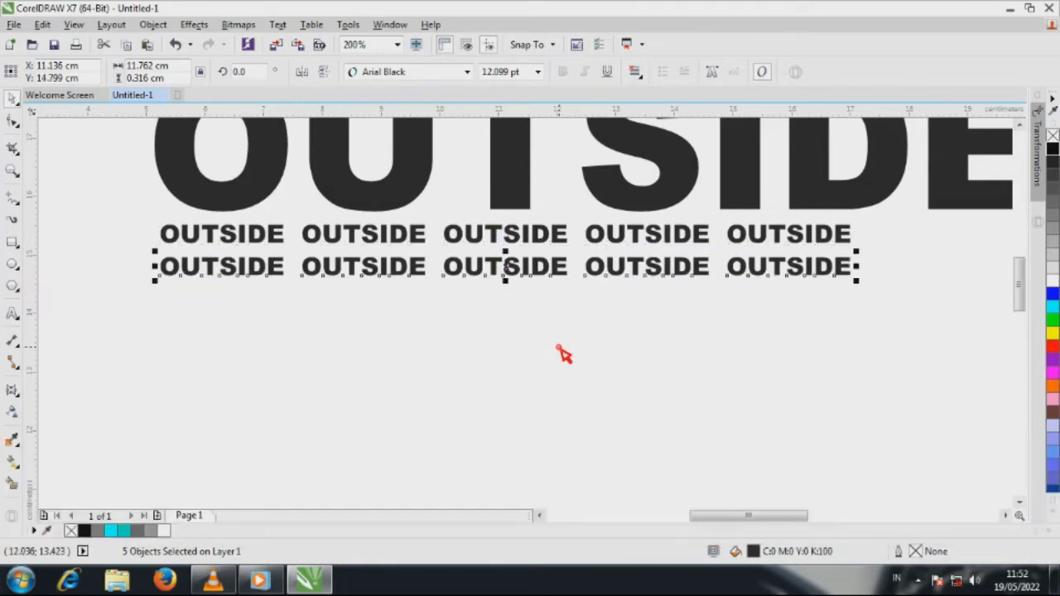
key("ctrl+d")
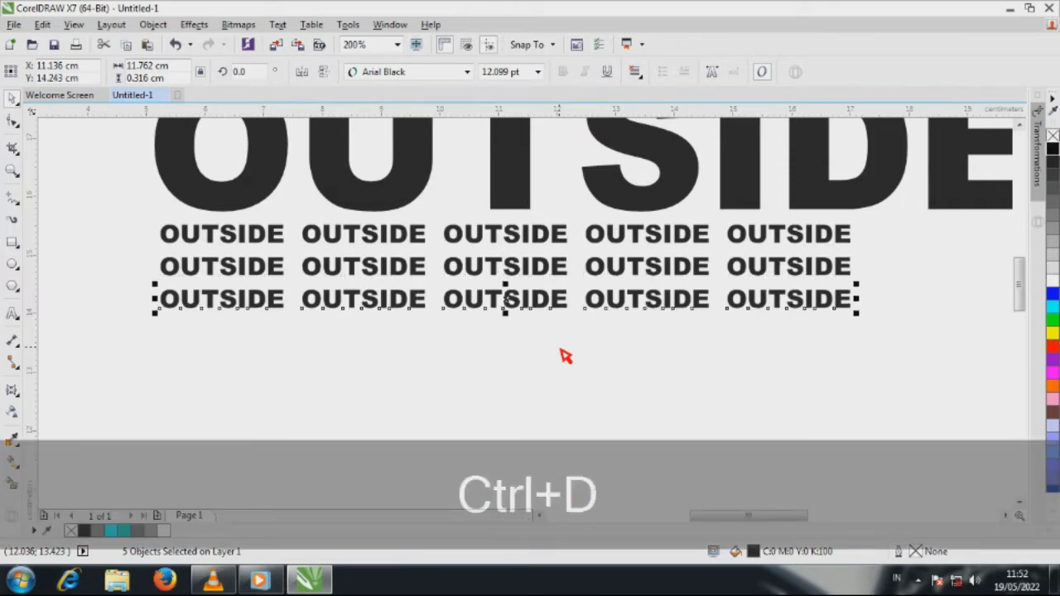
Step: Shift the middle row of small words about 0.6 cm to the left to stagger the pattern
left_click_drag(118, 245, 878, 292)
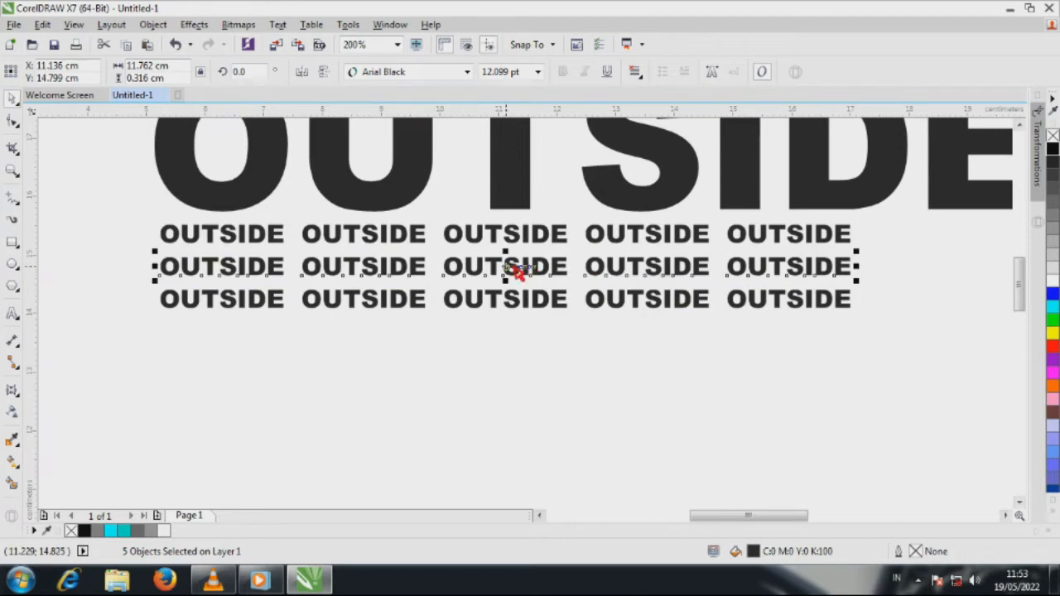
key("Left")
key("Left")
key("Left")
key("Left")
key("Left")
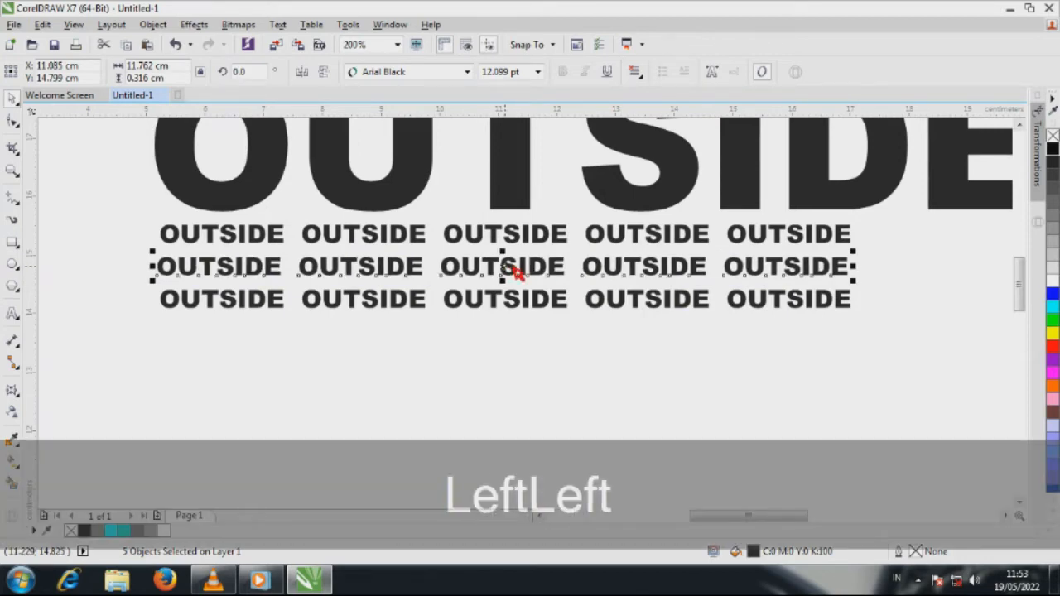
key("Left")
key("Left")
key("Left")
key("Left")
key("Left")
key("Left")
key("Left")
key("Left")
key("Left")
key("Left")
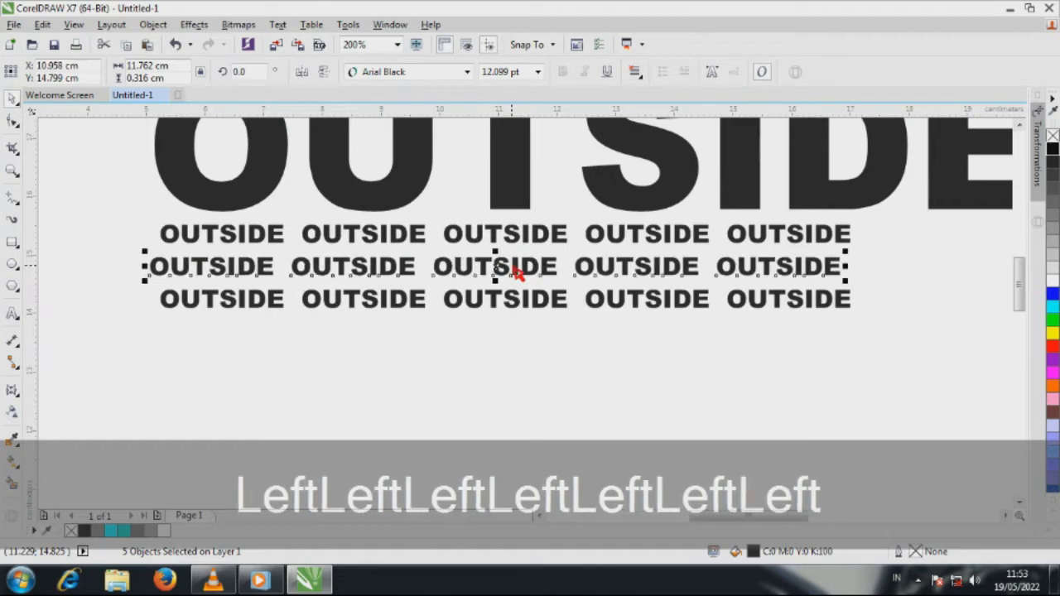
key("Left")
key("Left")
key("Left")
key("Left")
key("Left")
key("Left")
key("Left")
key("Left")
key("Left")
key("Left")
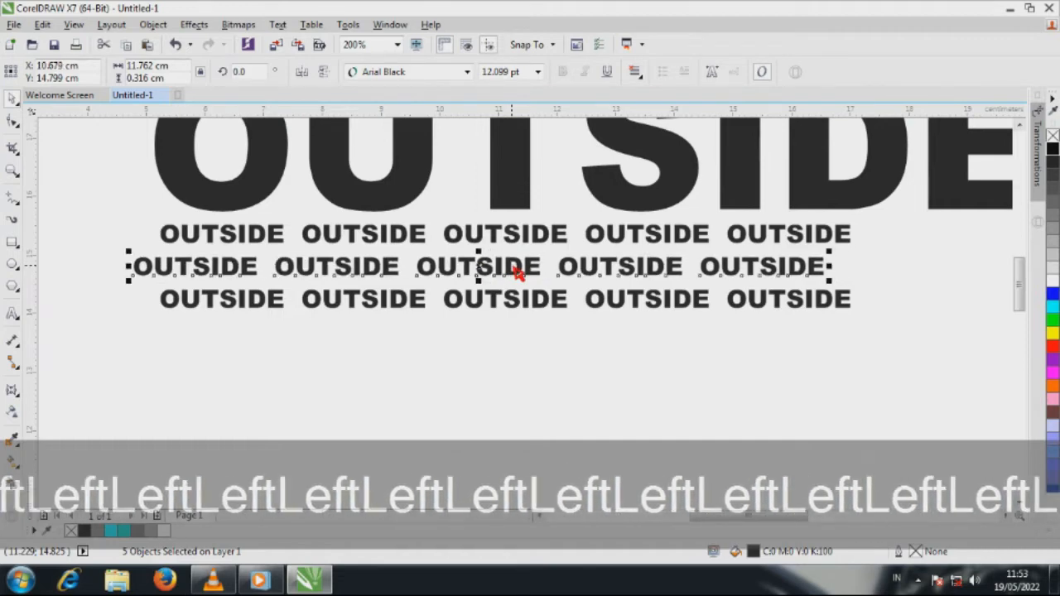
left_click(724, 398)
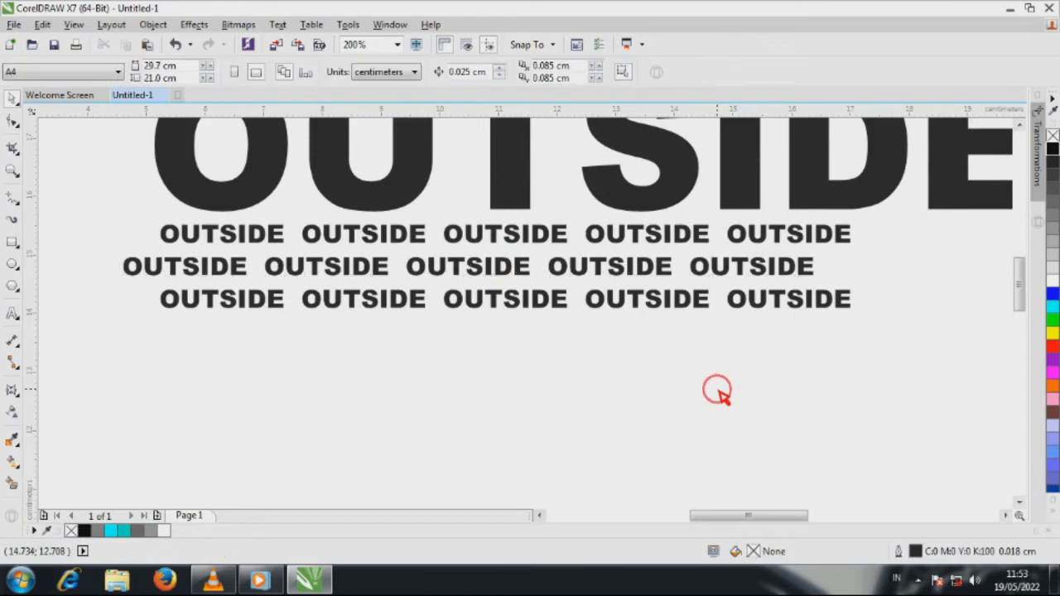
Step: Delete the last small word in the first two rows and the last two words in the third row
left_click(847, 237)
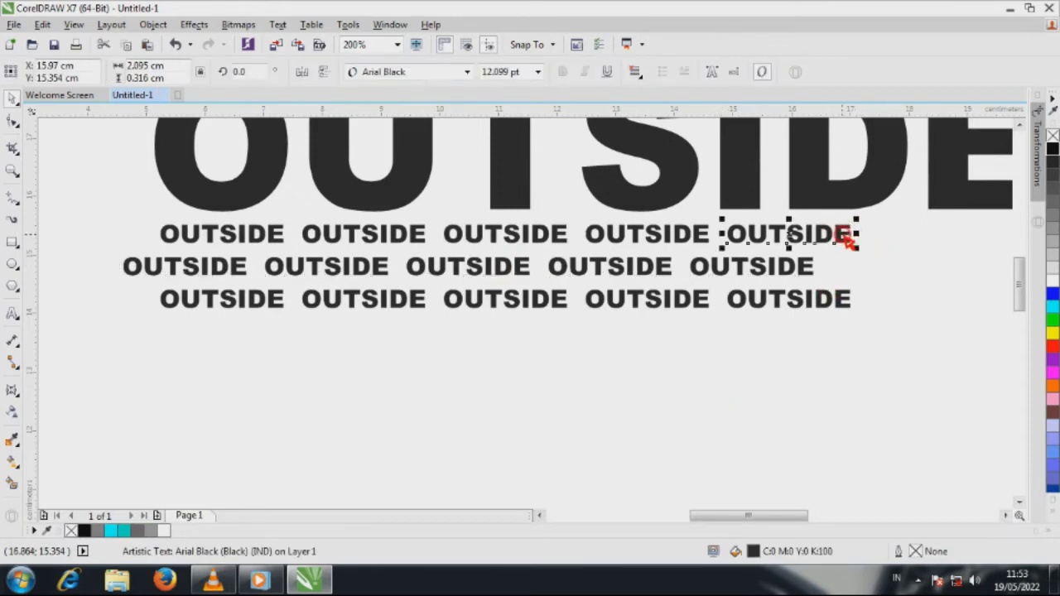
left_click(796, 270, "shift")
left_click(797, 298, "shift")
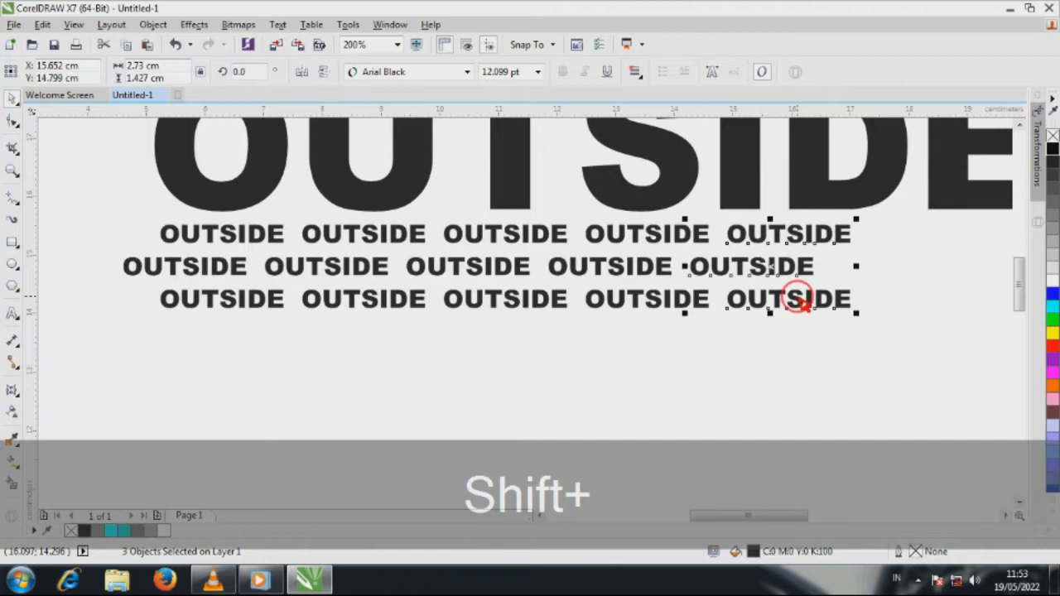
left_click(705, 305, "shift")
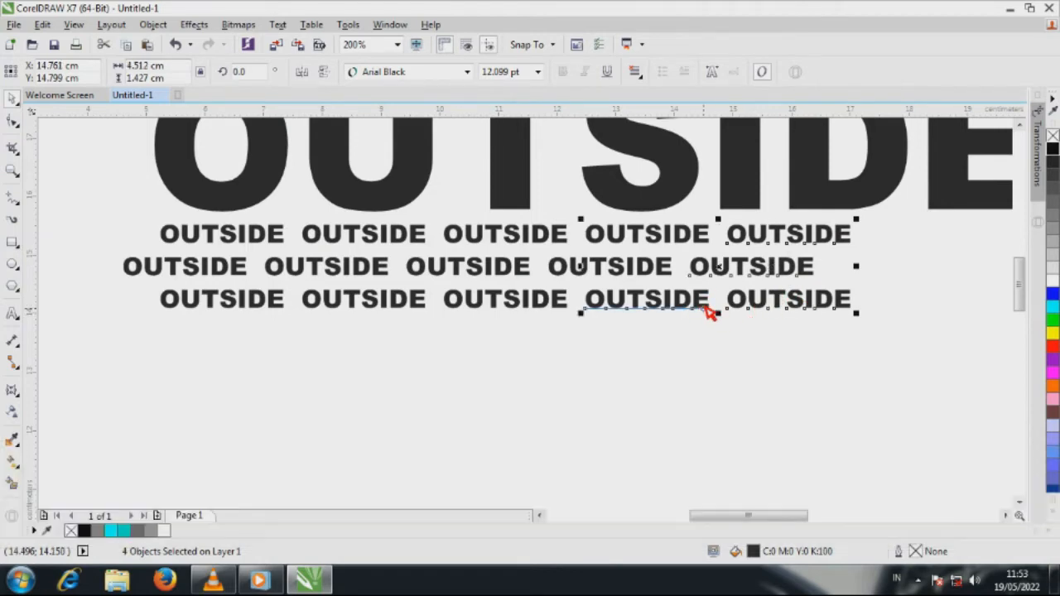
key("Delete")
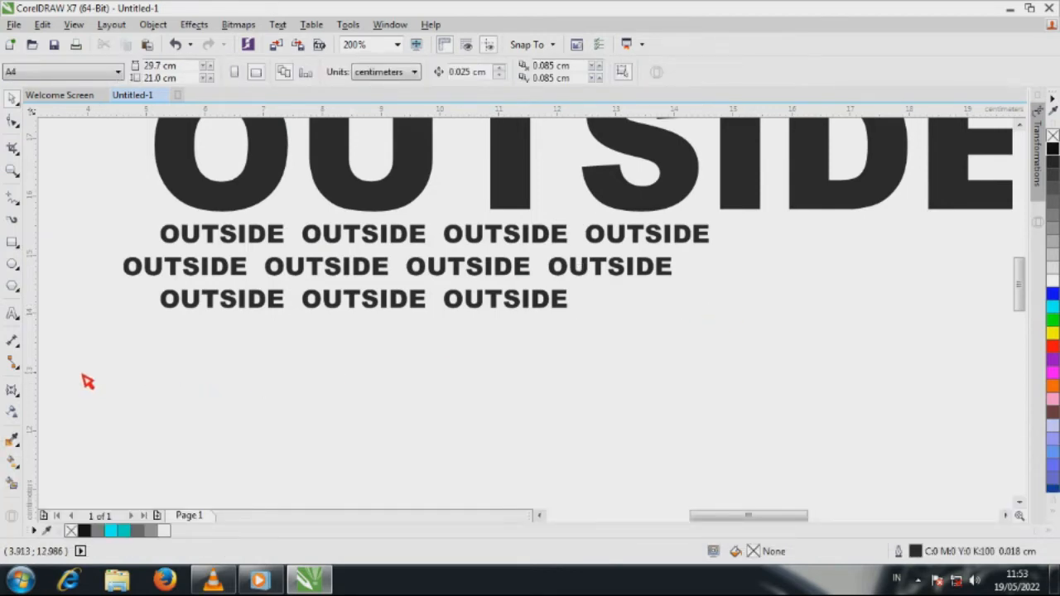
Step: Group the eleven remaining small OUTSIDE words
left_click_drag(81, 373, 745, 220)
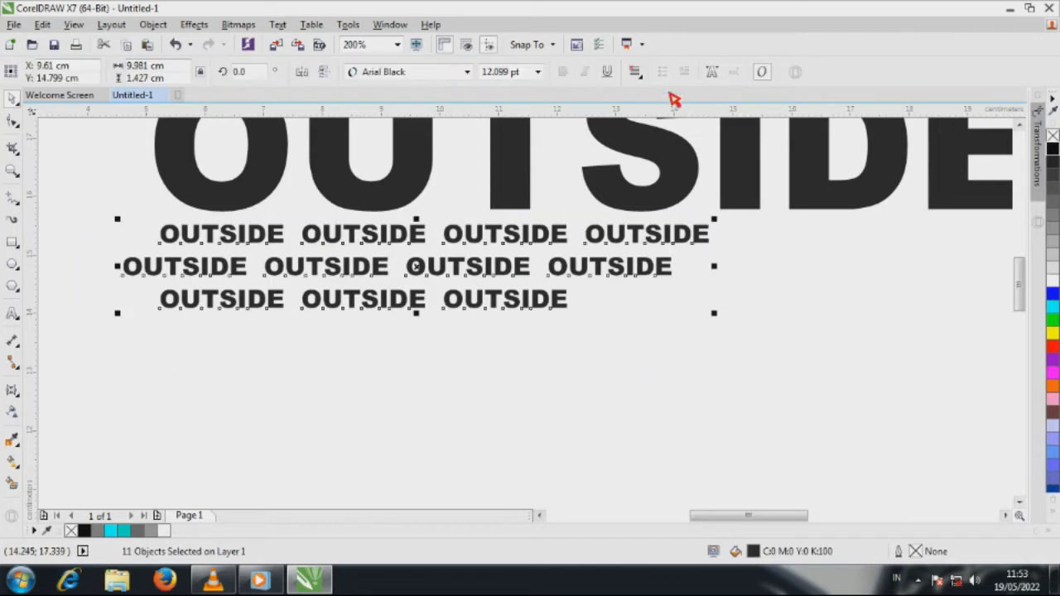
key("ctrl+g")
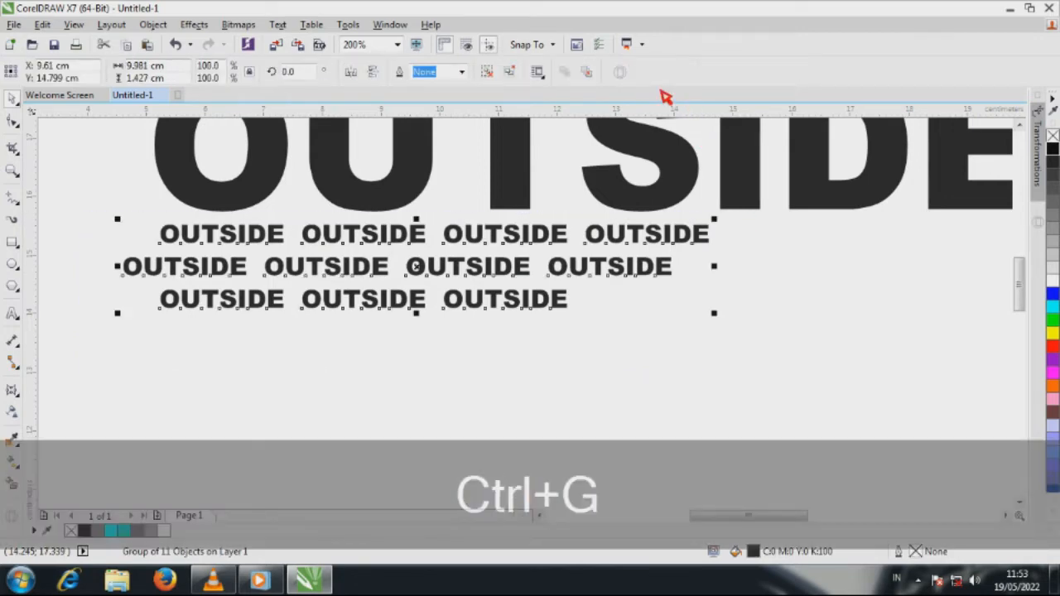
left_click(570, 341)
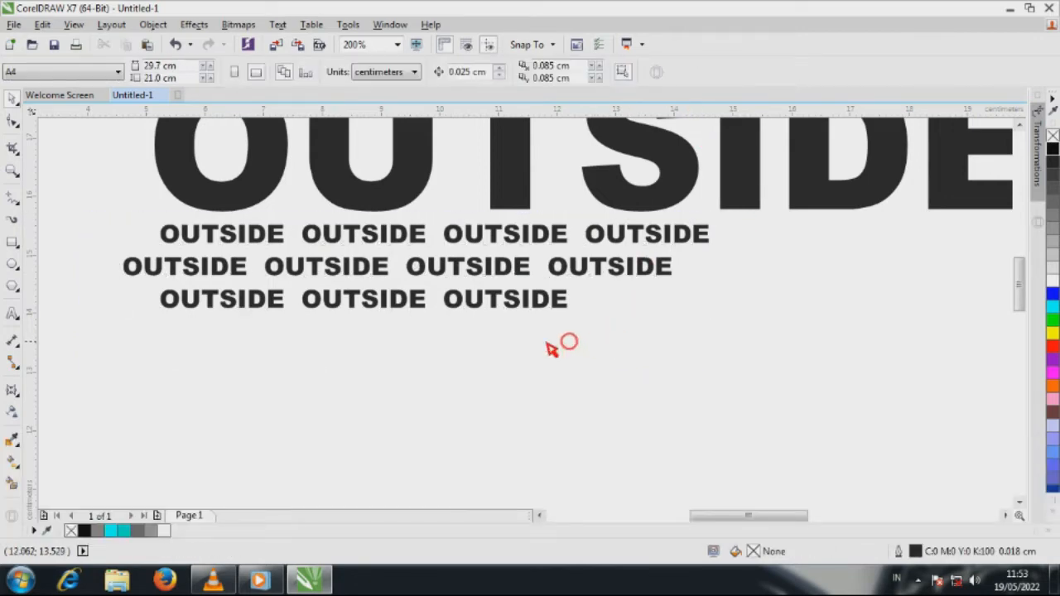
Step: Align the group of small words to the left edge of the large OUTSIDE title
left_click(502, 275)
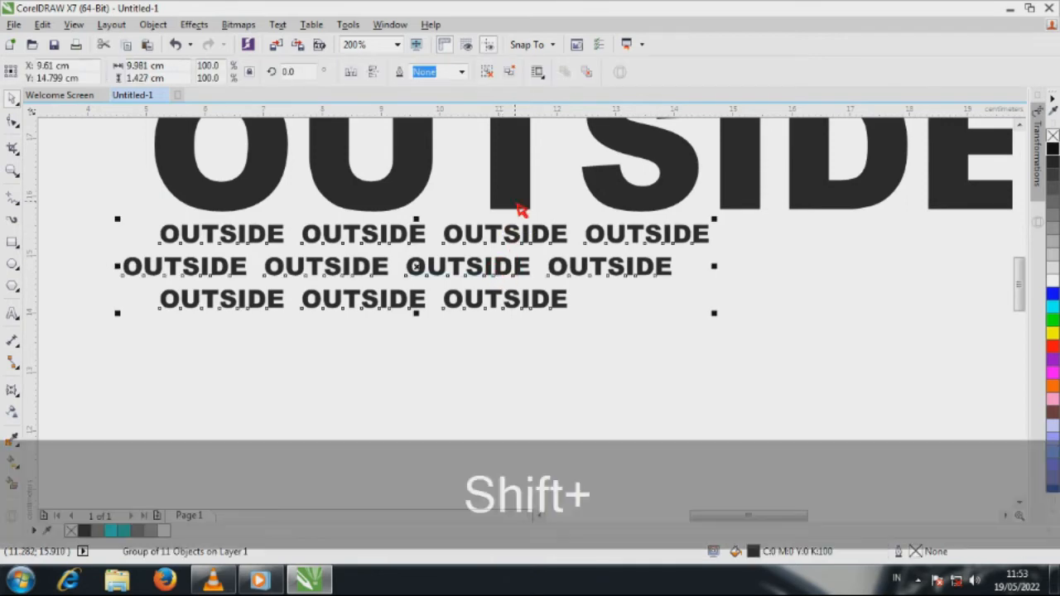
left_click(515, 204, "shift")
key("l")
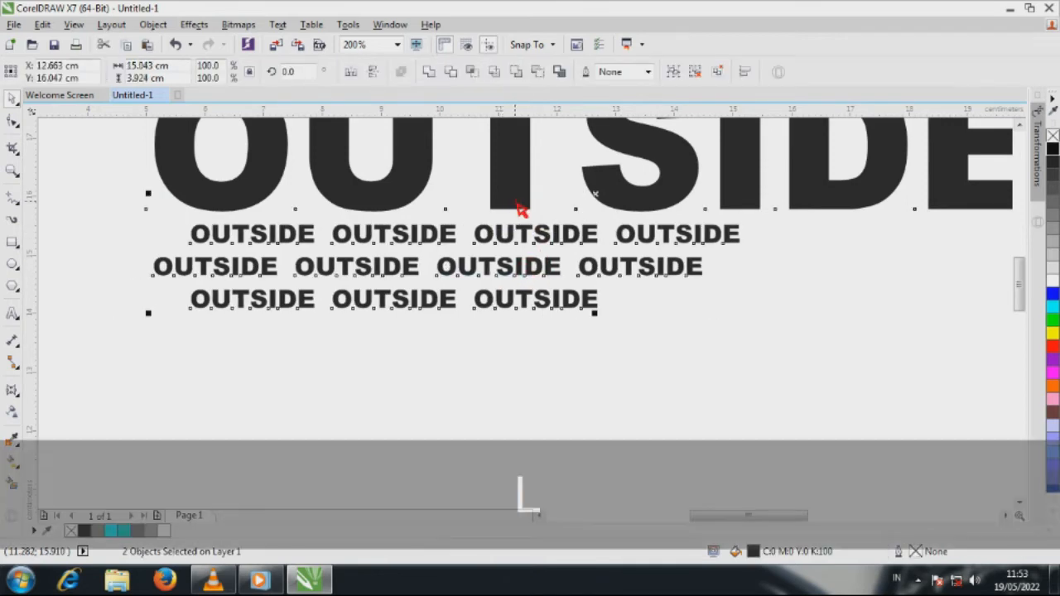
left_click(489, 384)
scroll(335, 423, "down", 1)
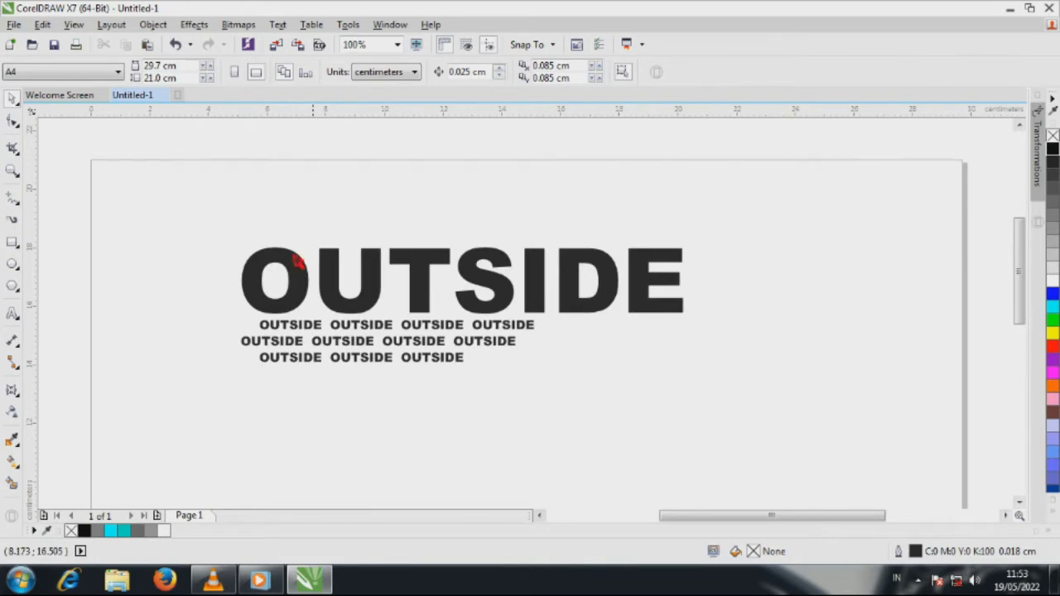
Step: Group the large OUTSIDE title with the rows of small words below it
left_click_drag(217, 231, 743, 396)
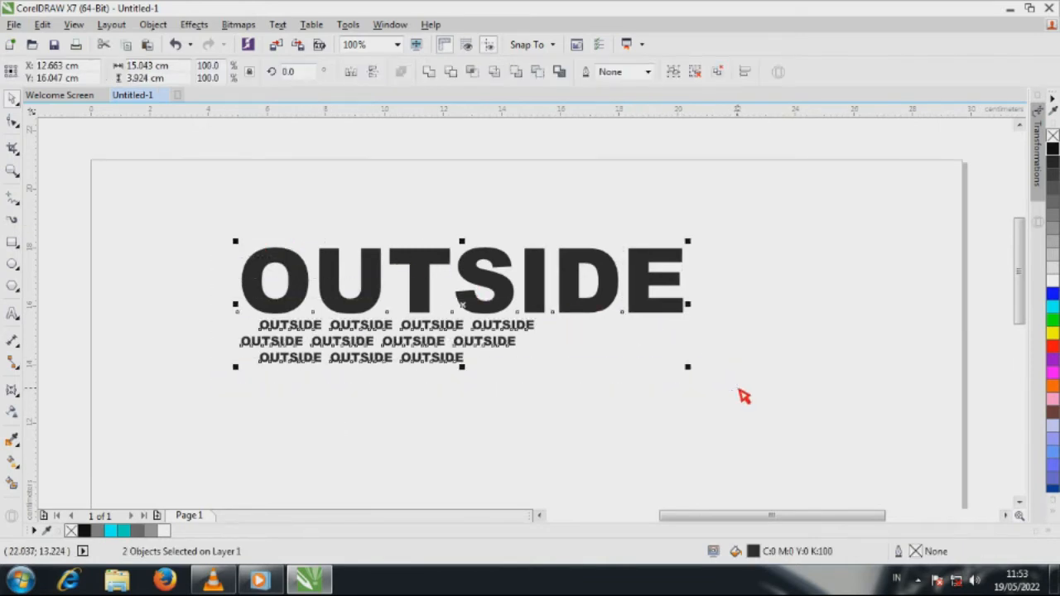
left_click(673, 72)
left_click(716, 231)
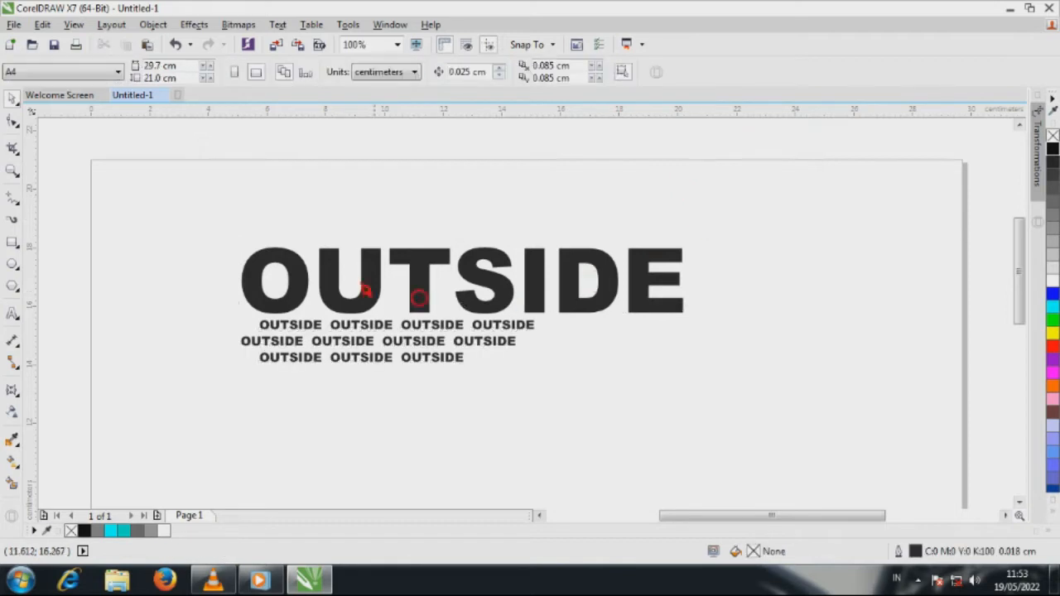
Step: Draw an ellipse about 13.1 cm wide and 6.6 cm high below the text group
scroll(349, 277, "down", 1)
scroll(460, 257, "down", 1)
scroll(431, 318, "up", 1)
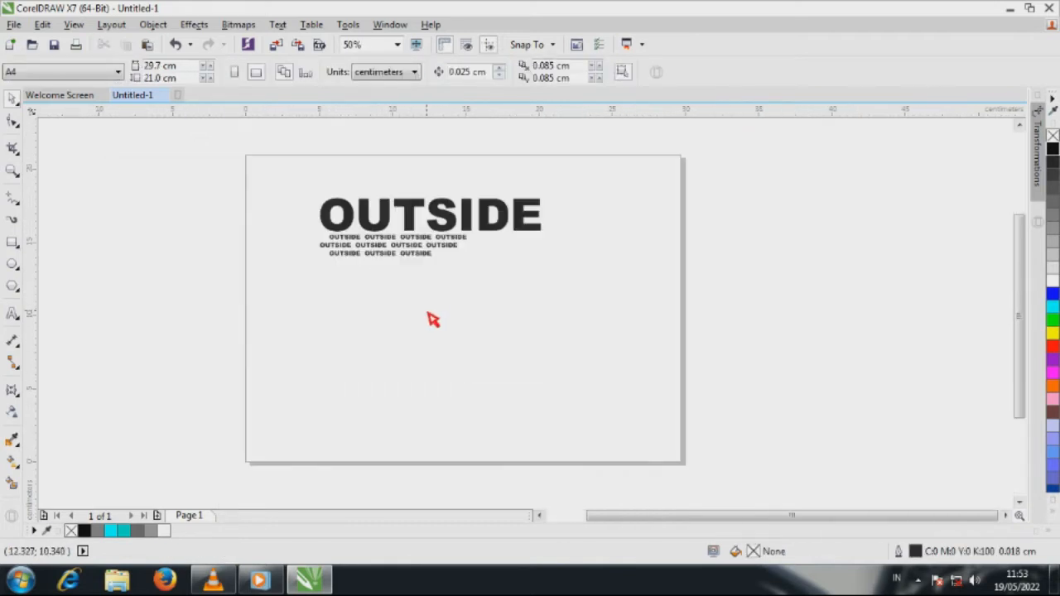
left_click(13, 265)
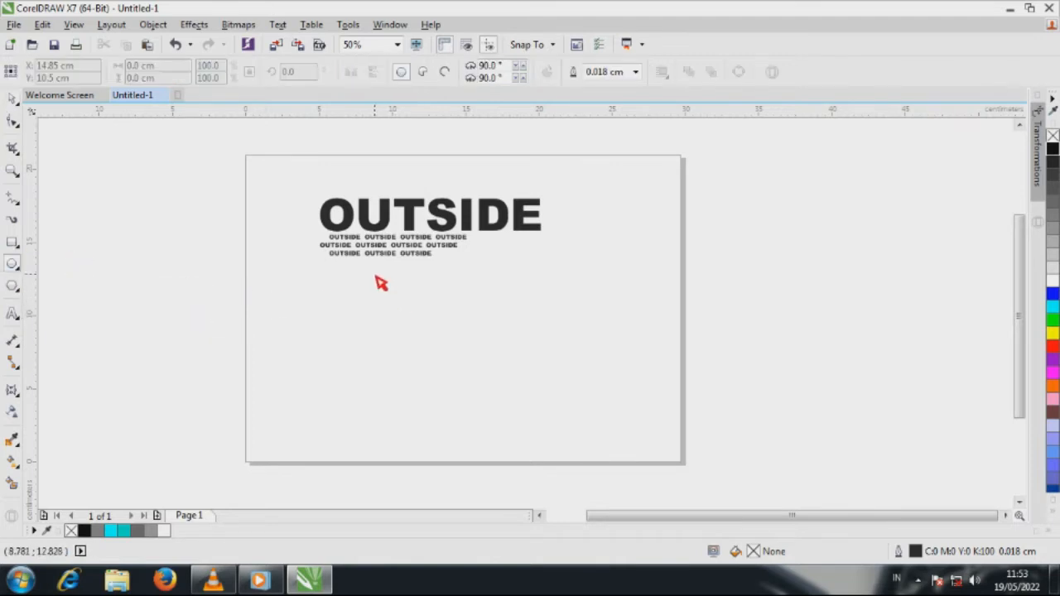
left_click_drag(375, 277, 570, 380)
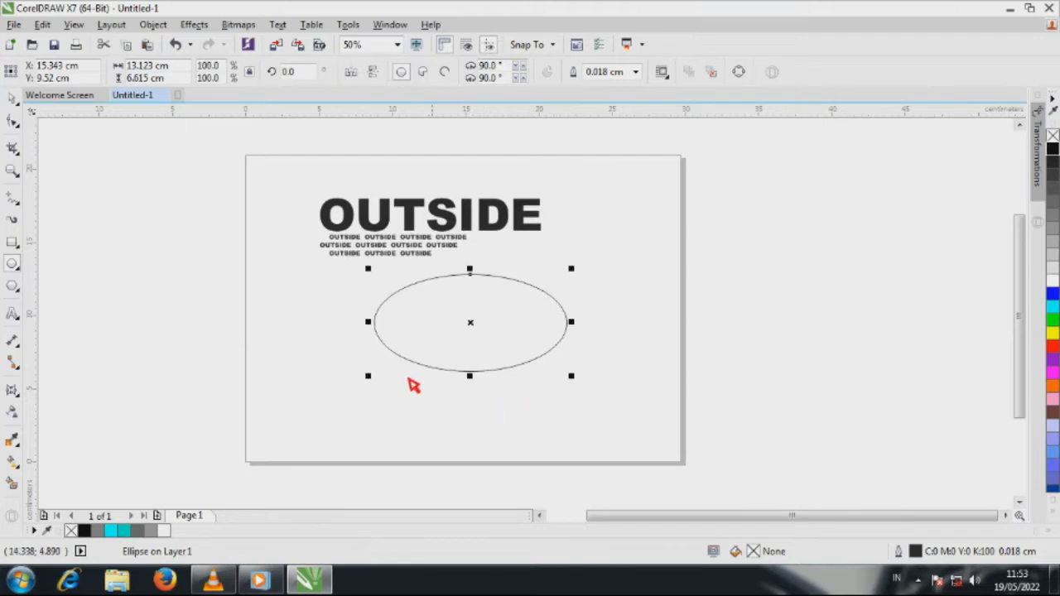
left_click(13, 99)
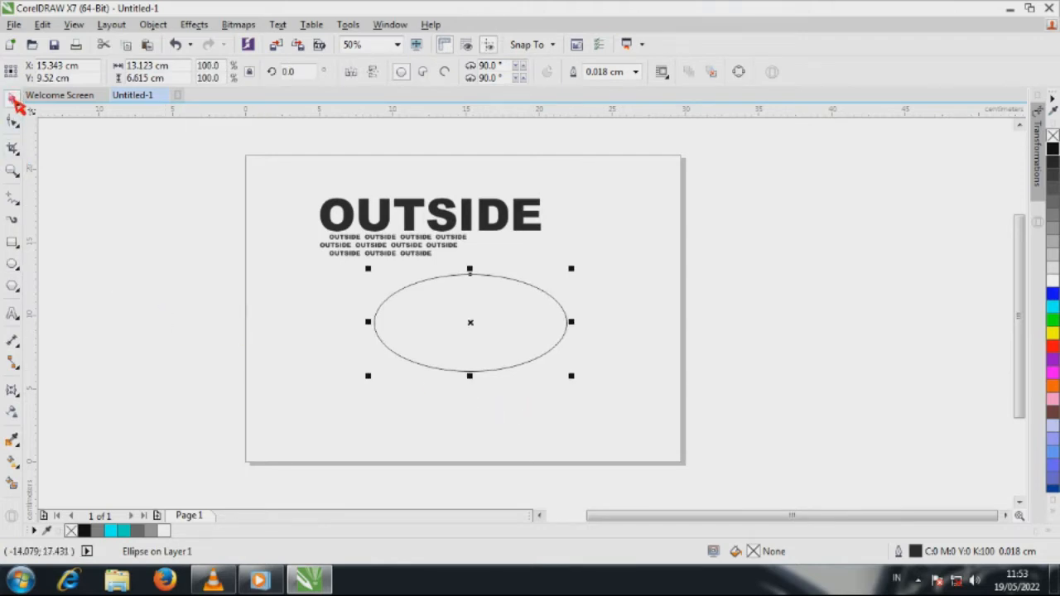
Step: Extrude the ellipse straight downward and change the extrusion type to Back Parallel so it forms a cylinder
left_click(18, 395)
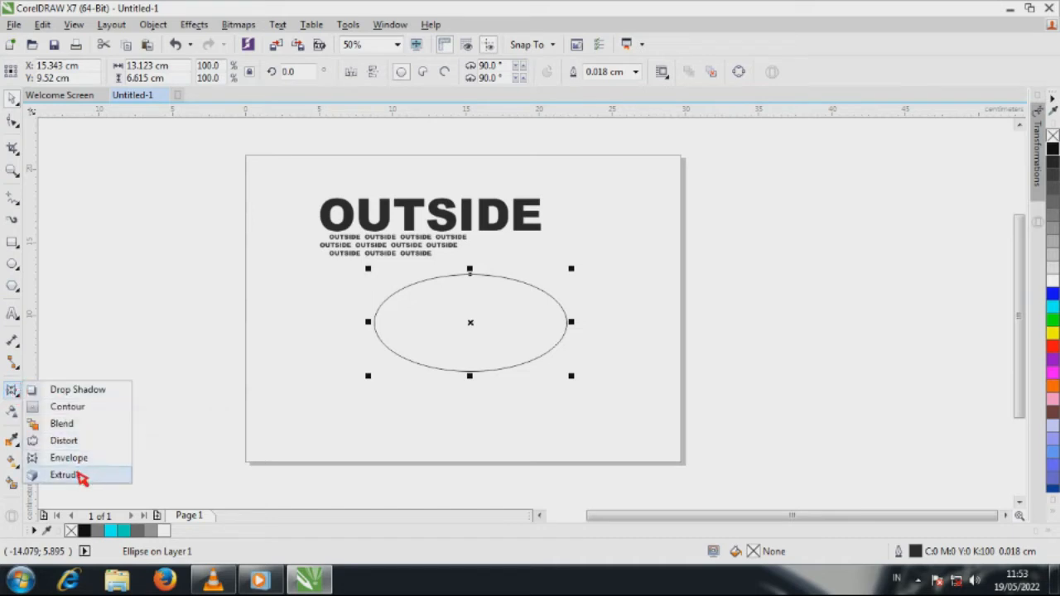
left_click(64, 474)
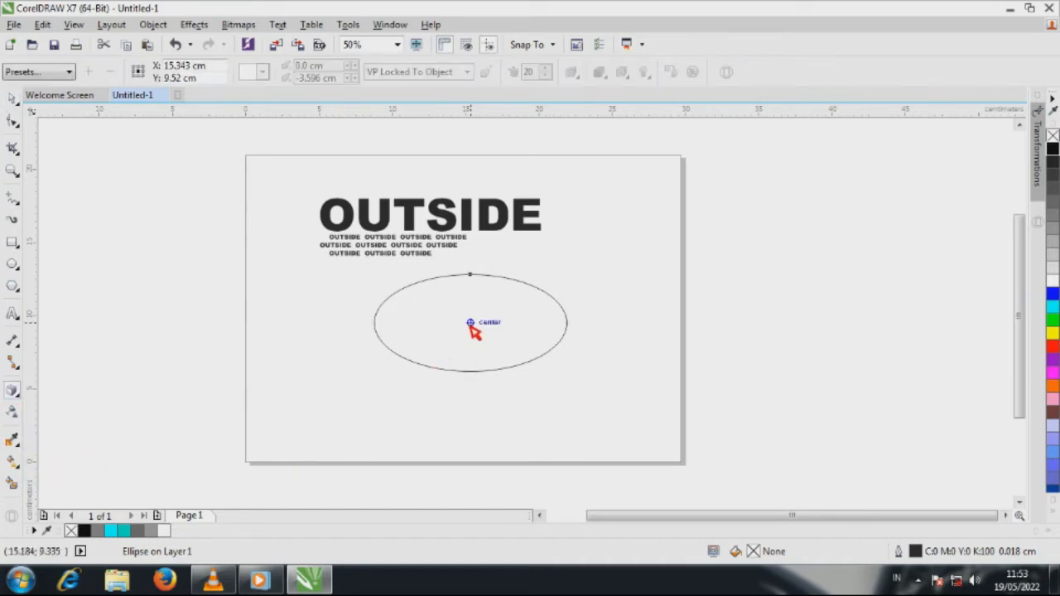
left_click_drag(471, 325, 470, 395)
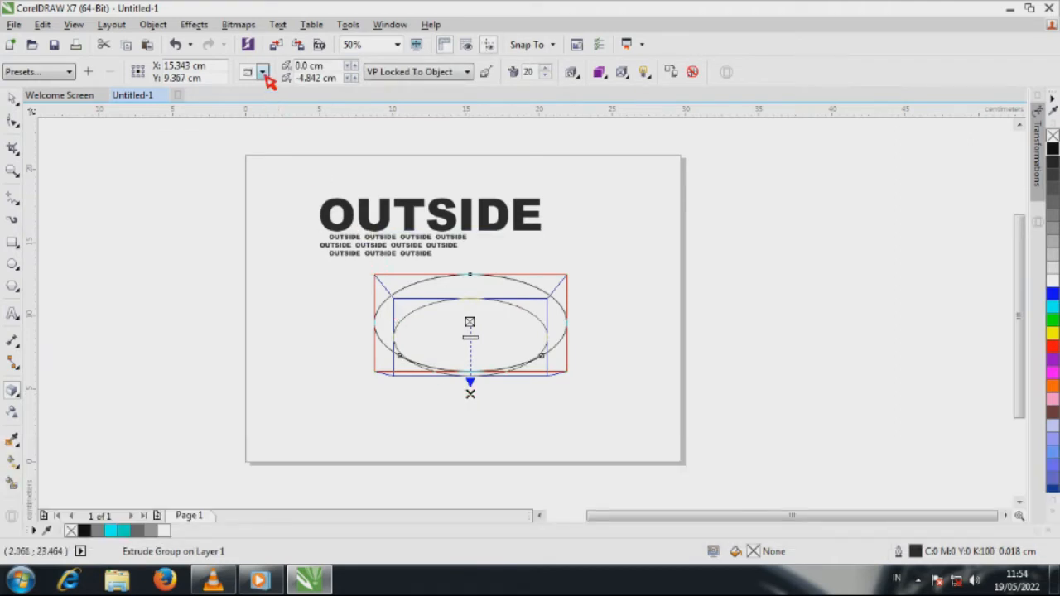
left_click(262, 73)
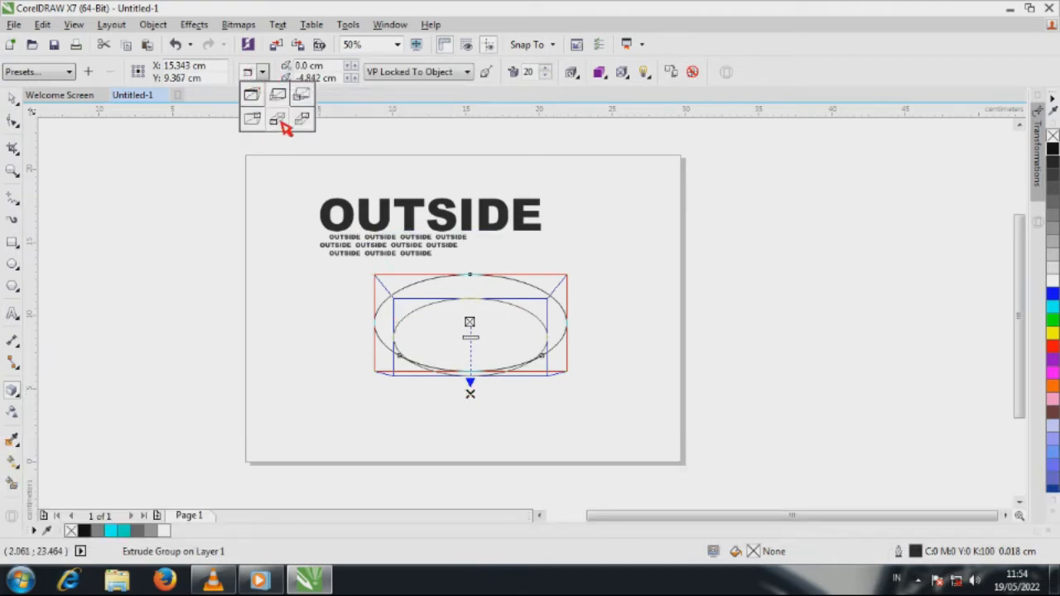
left_click(282, 122)
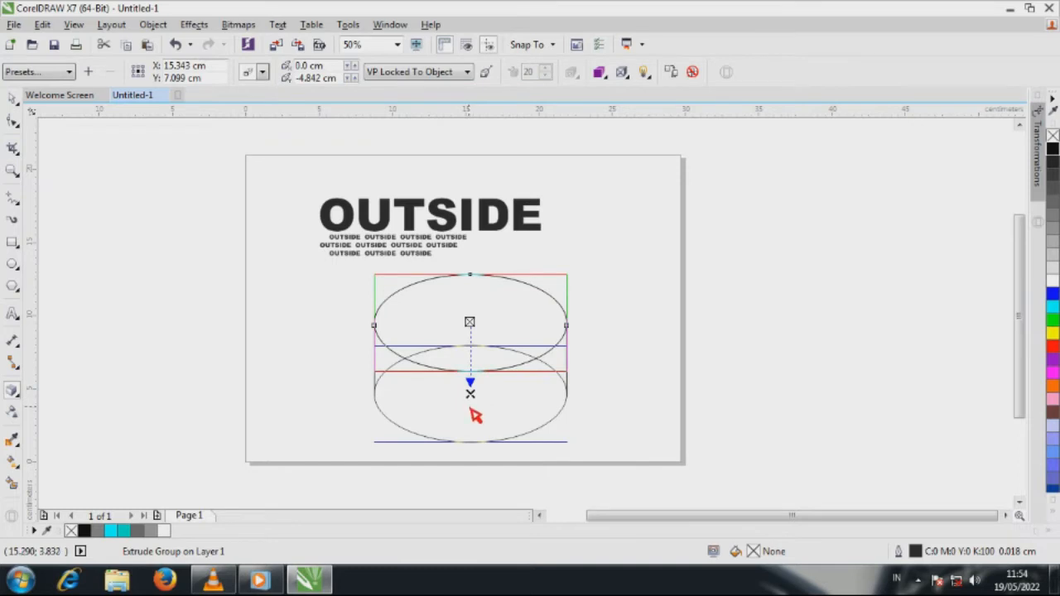
Step: Shorten the cylinder's extrusion so its vanishing point lies about 4 cm below the ellipse's centre
scroll(476, 414, "up", 2)
left_click_drag(477, 356, 473, 299)
scroll(455, 364, "down", 1)
scroll(458, 368, "down", 1)
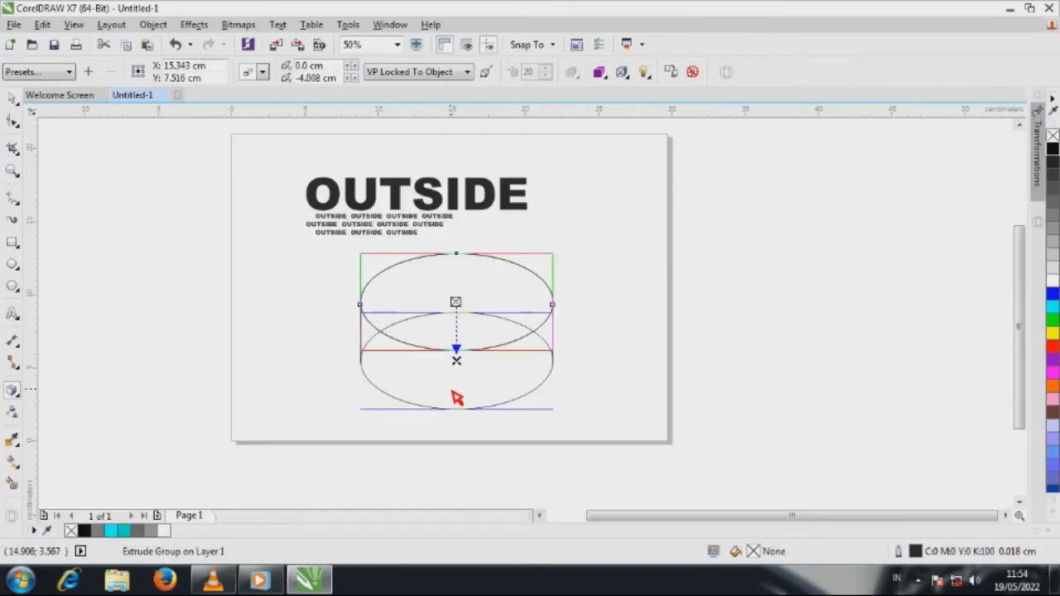
left_click(14, 99)
left_click(177, 230)
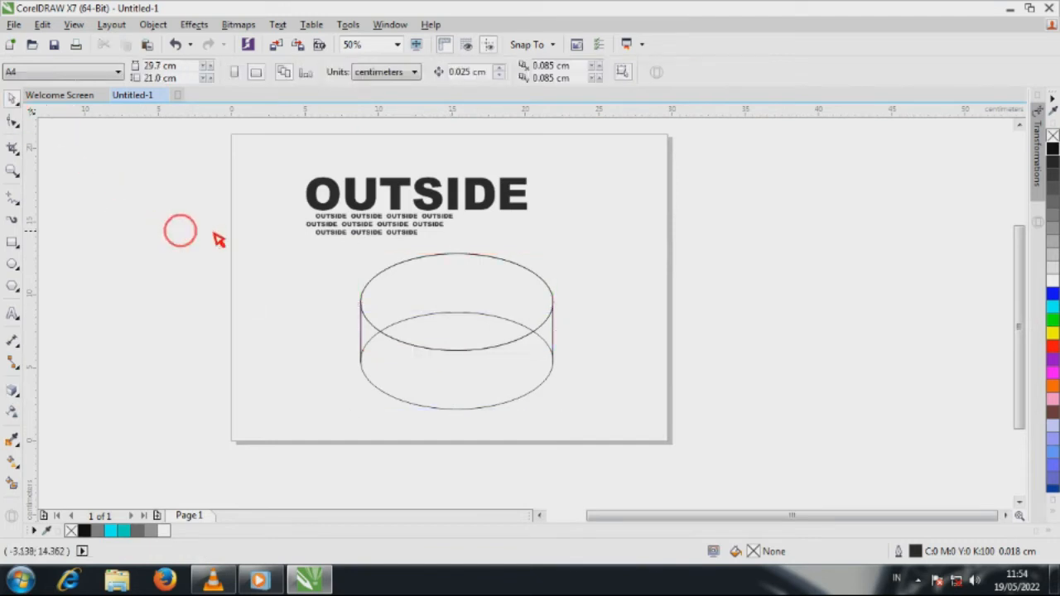
Step: Apply an envelope to the OUTSIDE text group and delete the middle nodes on its four sides, leaving only the corner nodes
left_click(375, 217)
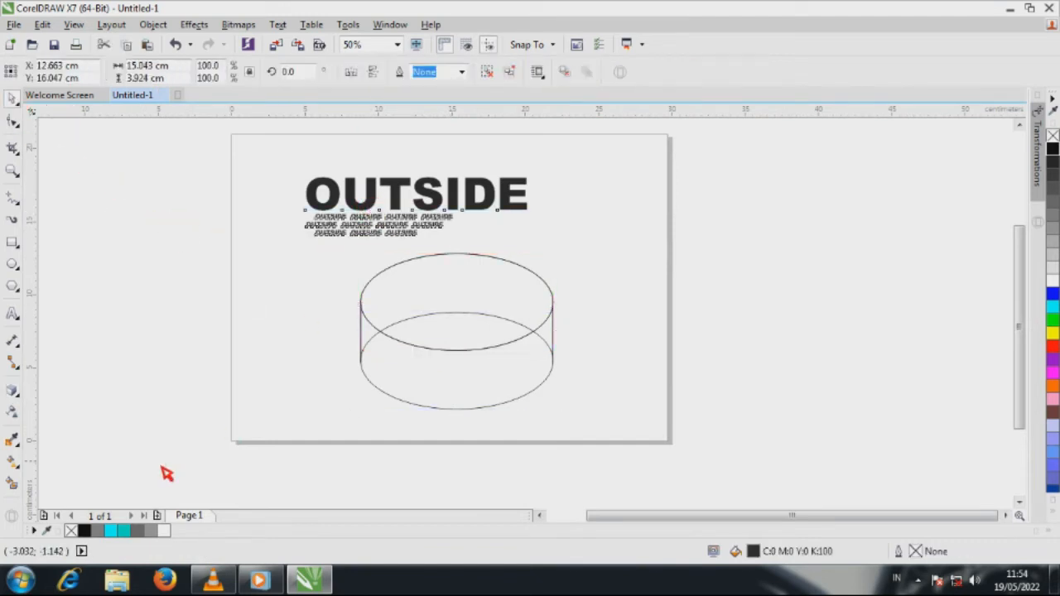
left_click(13, 394)
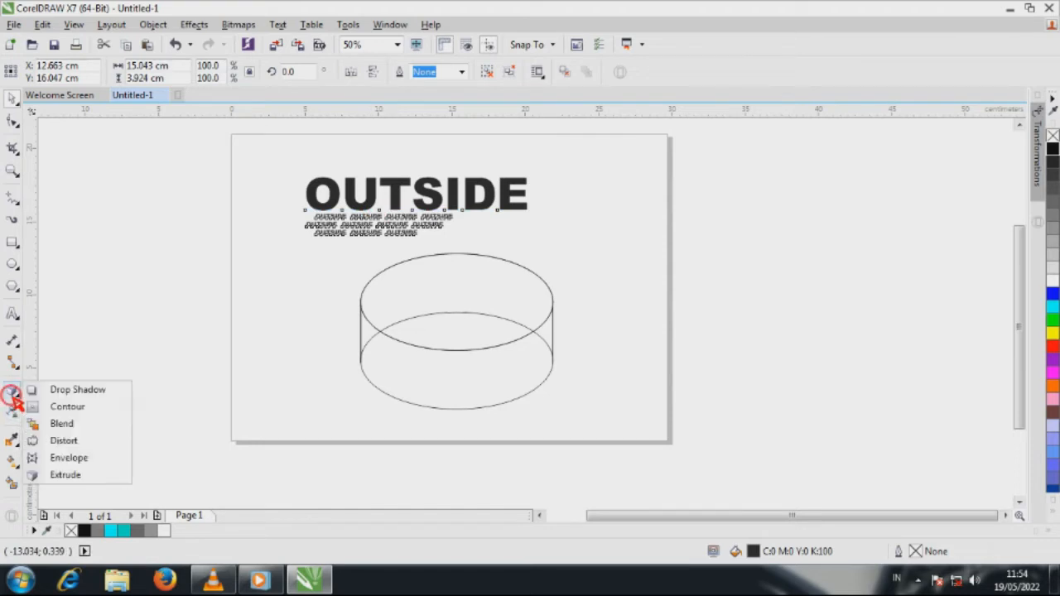
left_click(87, 457)
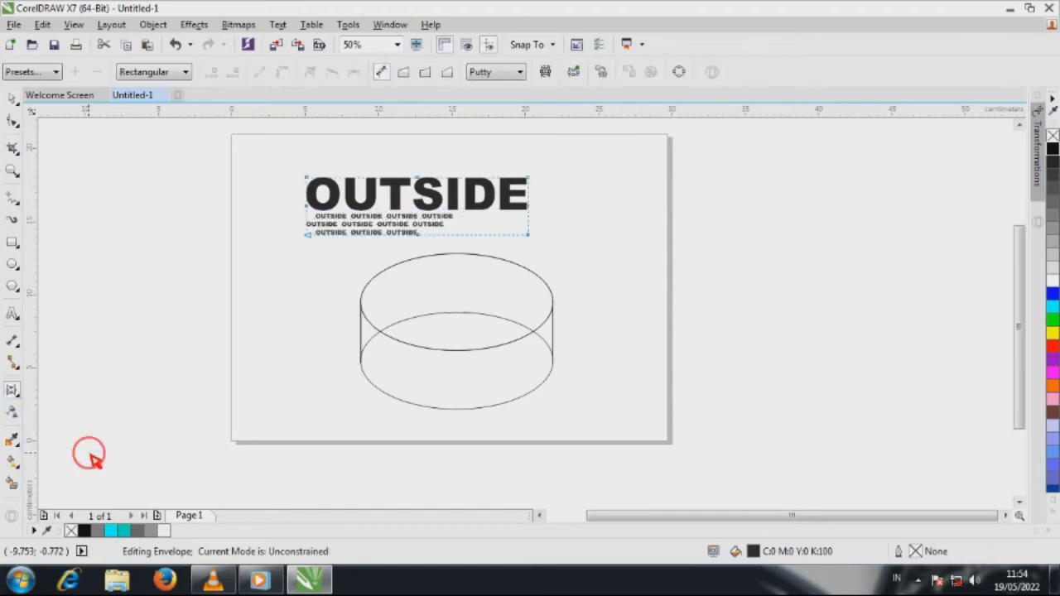
left_click_drag(389, 165, 454, 260)
key("Delete")
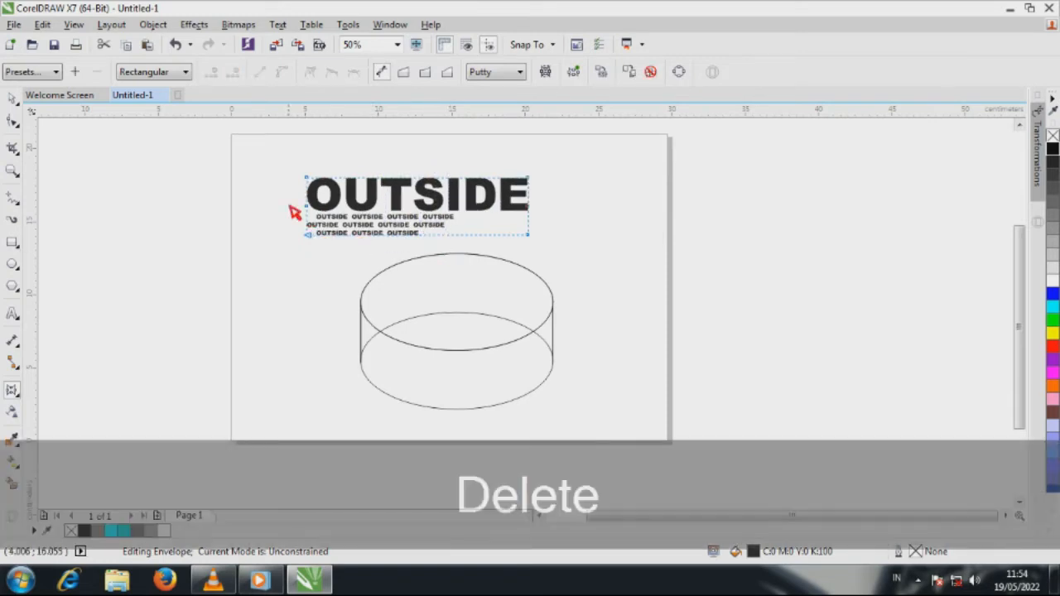
left_click_drag(277, 194, 558, 231)
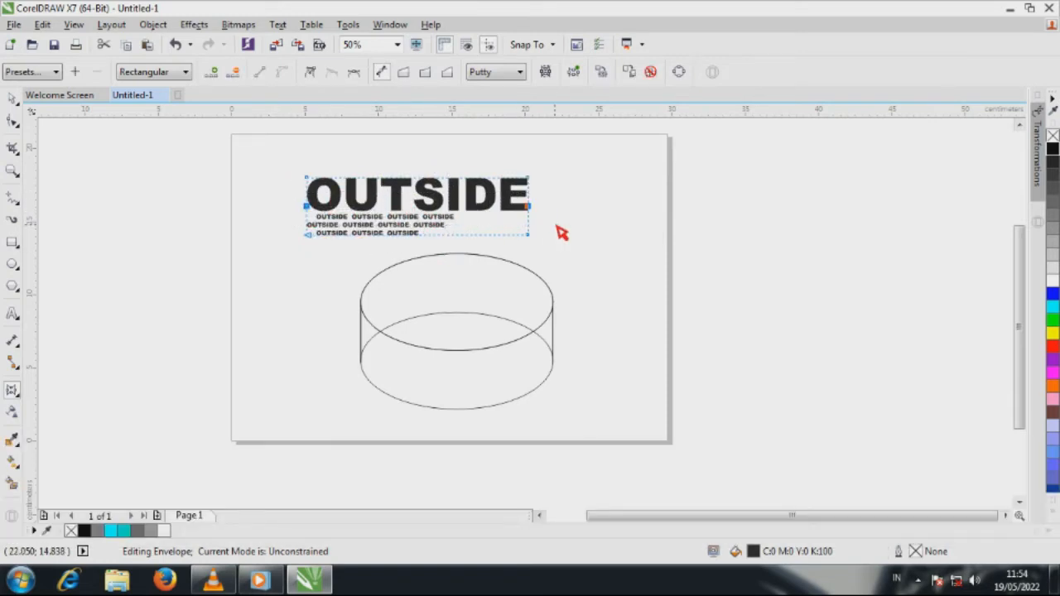
key("Delete")
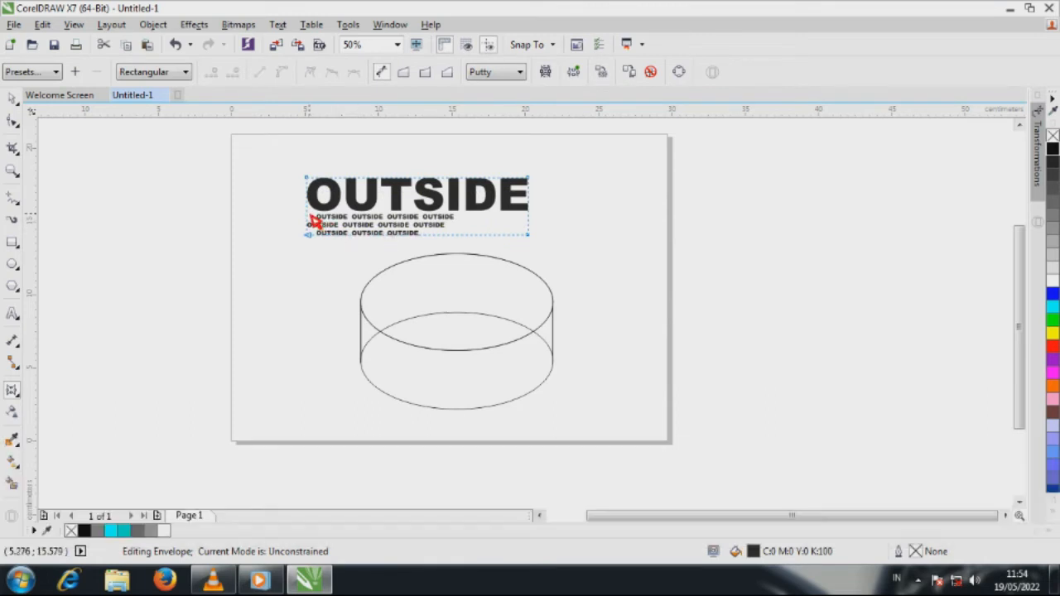
Step: Convert the left and right segments of the text group's envelope to straight lines
left_click(306, 212)
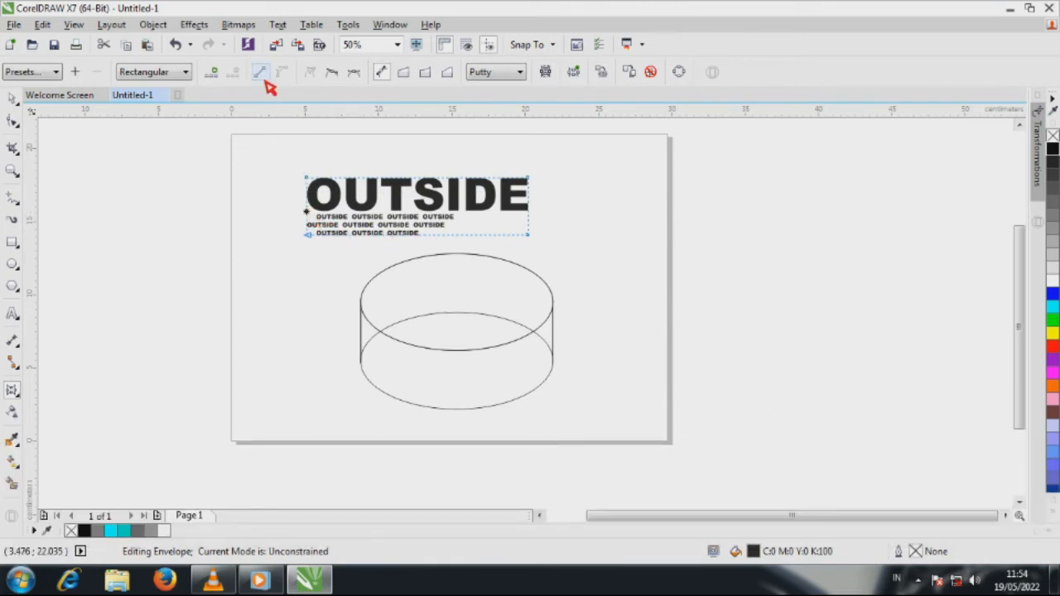
left_click(263, 73)
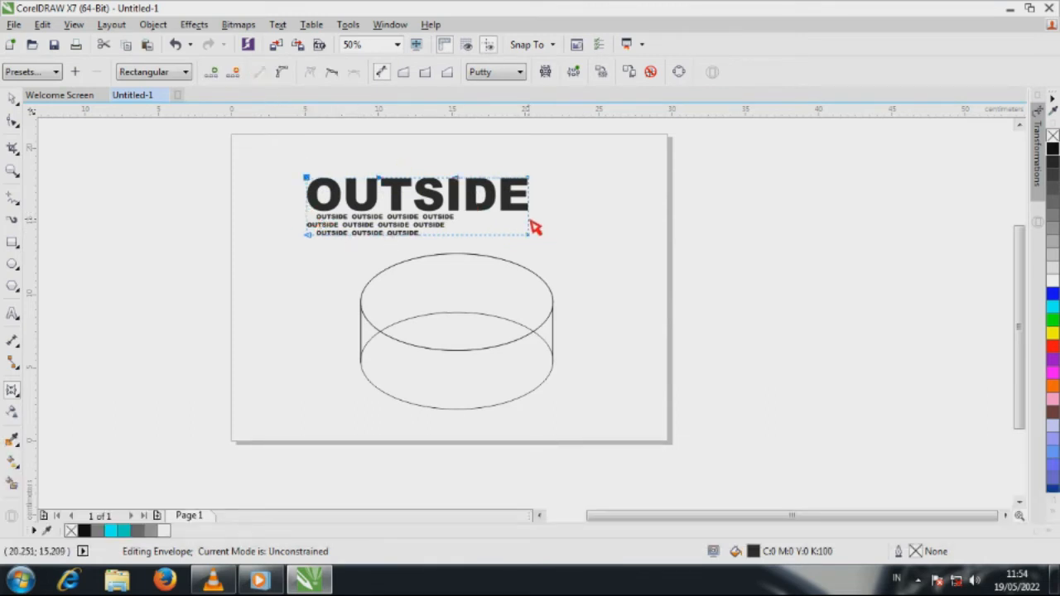
left_click(530, 221)
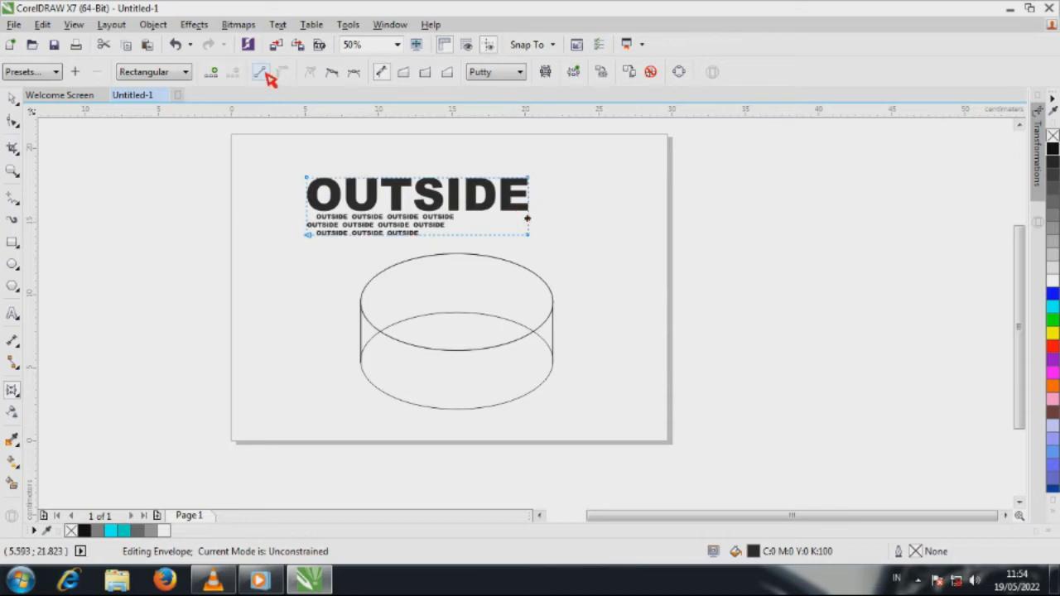
left_click(12, 97)
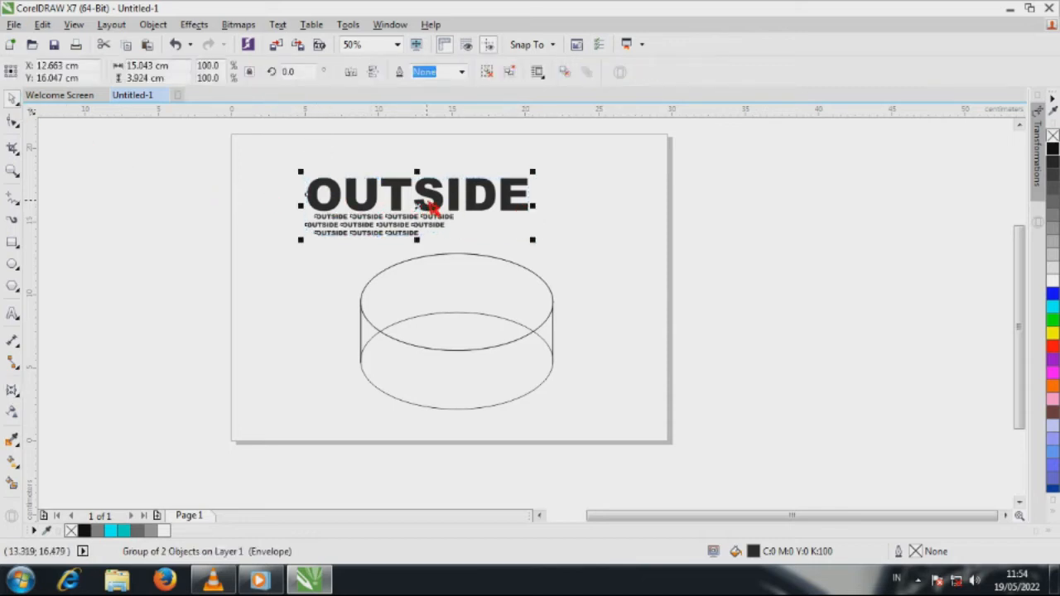
Step: Move the text group over the cylinder and fit its four envelope corners to the ends of the cylinder's side edges
left_click_drag(440, 205, 518, 361)
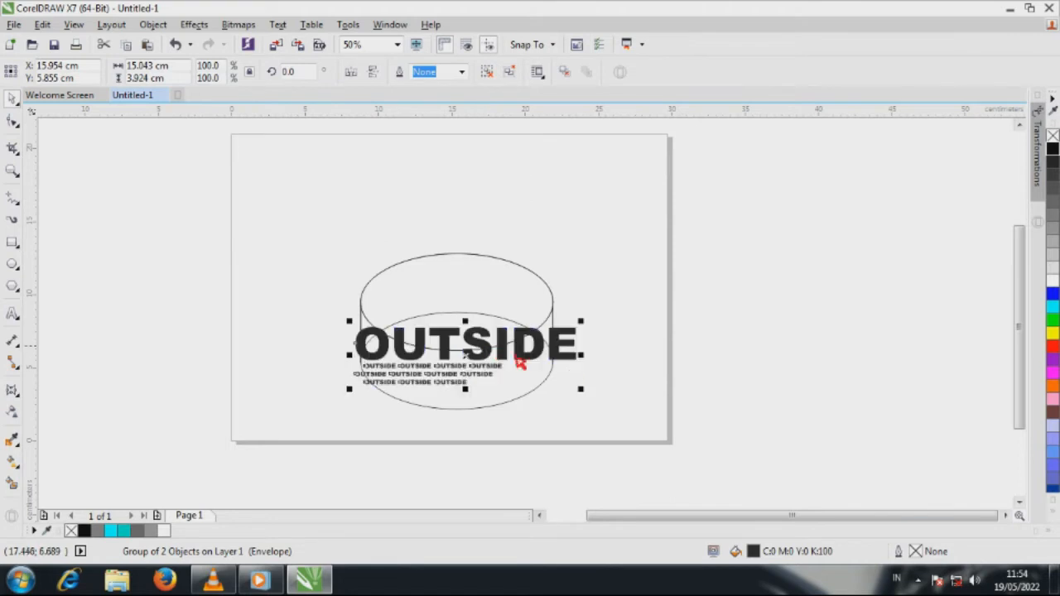
scroll(456, 382, "up", 1)
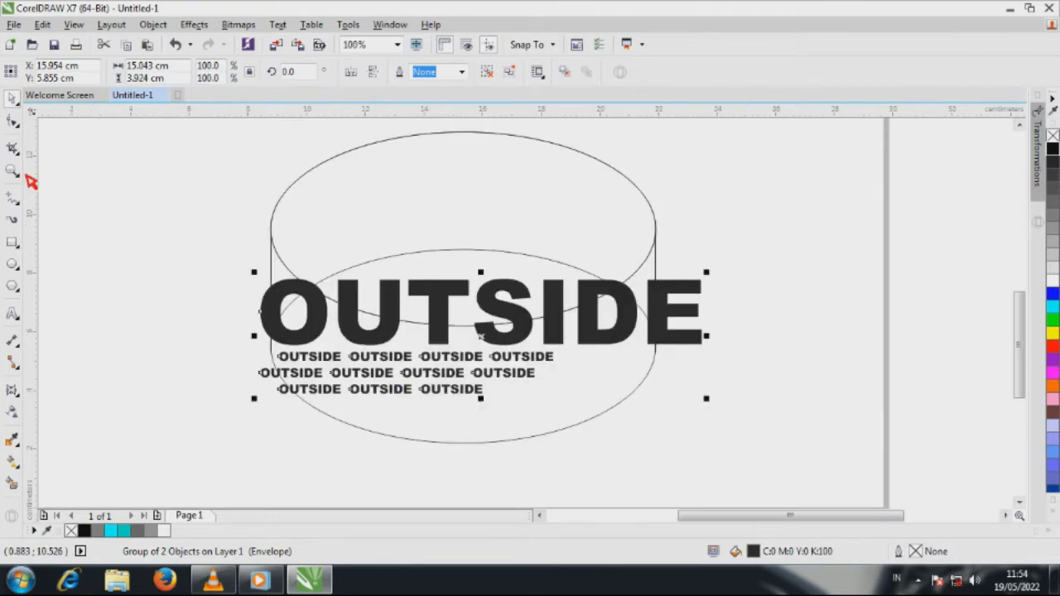
left_click(14, 124)
left_click_drag(261, 281, 271, 237)
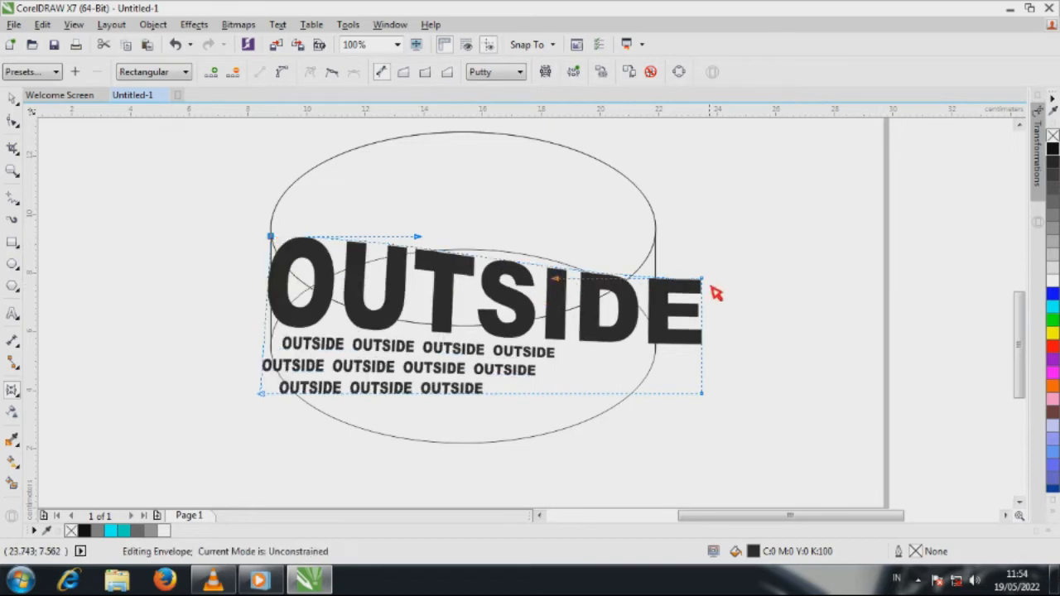
left_click_drag(704, 281, 663, 243)
left_click_drag(703, 395, 655, 354)
left_click_drag(267, 394, 276, 361)
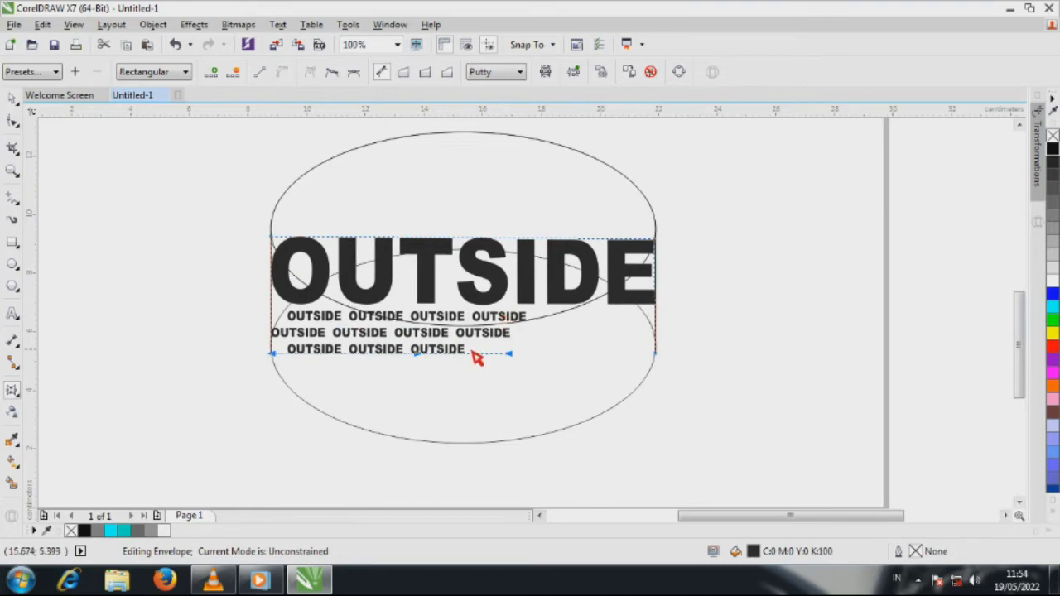
Step: Curve the envelope's bottom and top edges downward and adjust the top edge's handles to follow the front of the upper ellipse
left_click_drag(466, 360, 471, 447)
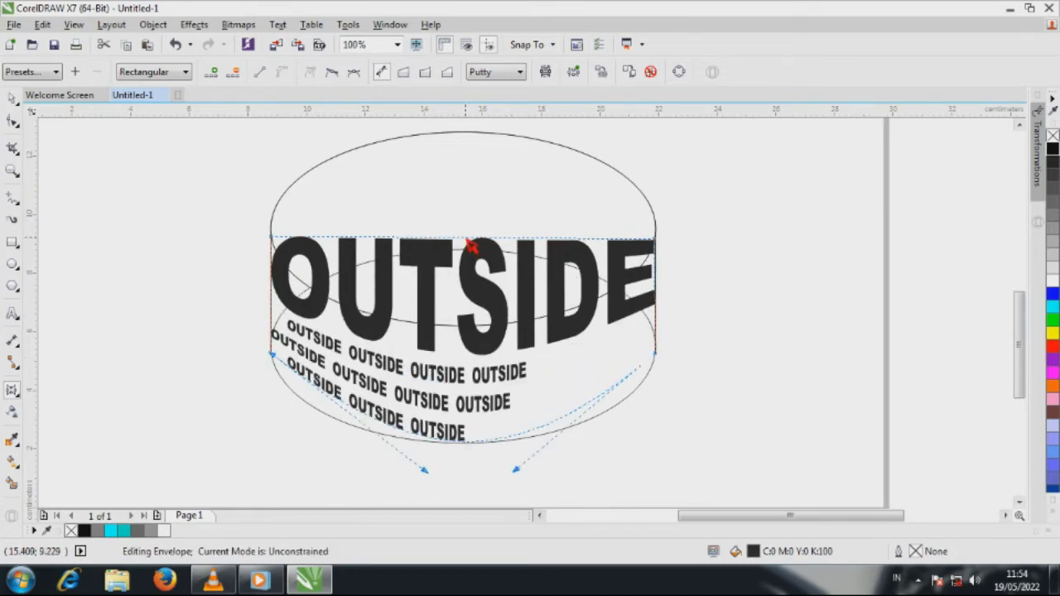
left_click_drag(469, 246, 469, 334)
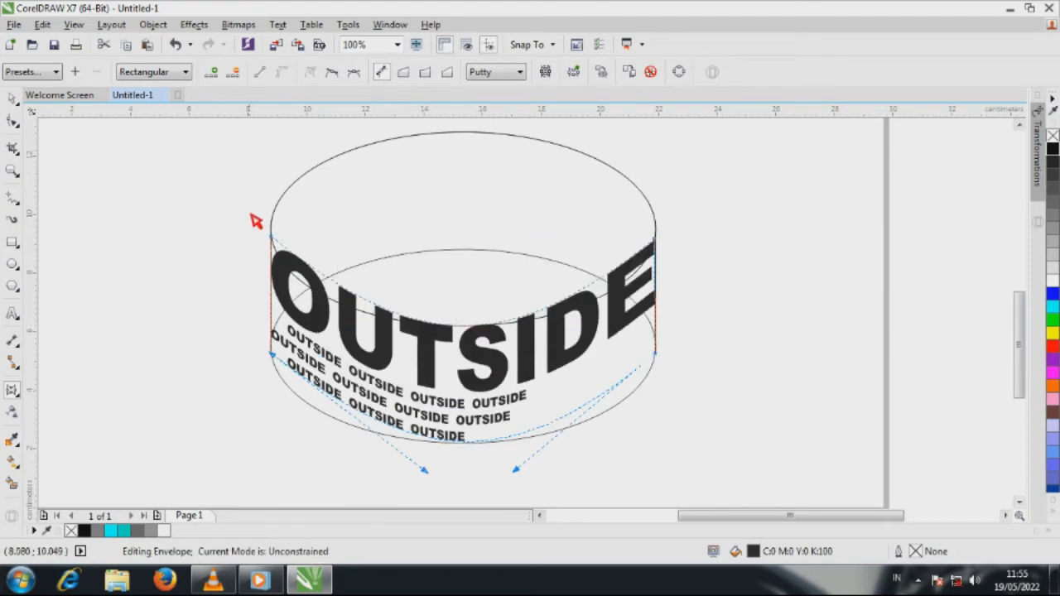
left_click_drag(255, 222, 308, 297)
left_click_drag(408, 352, 311, 358)
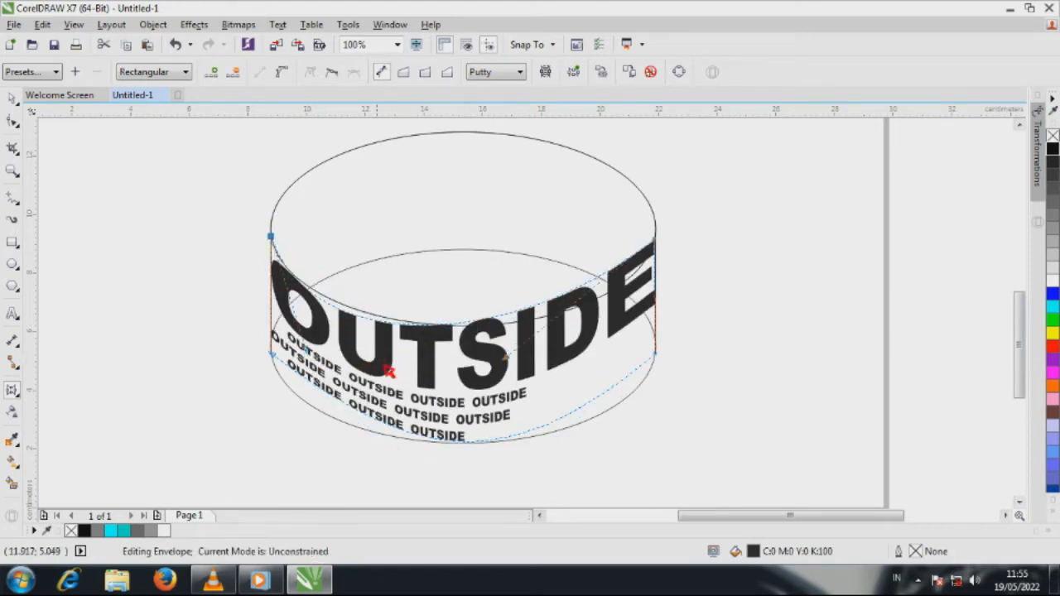
left_click_drag(507, 363, 629, 351)
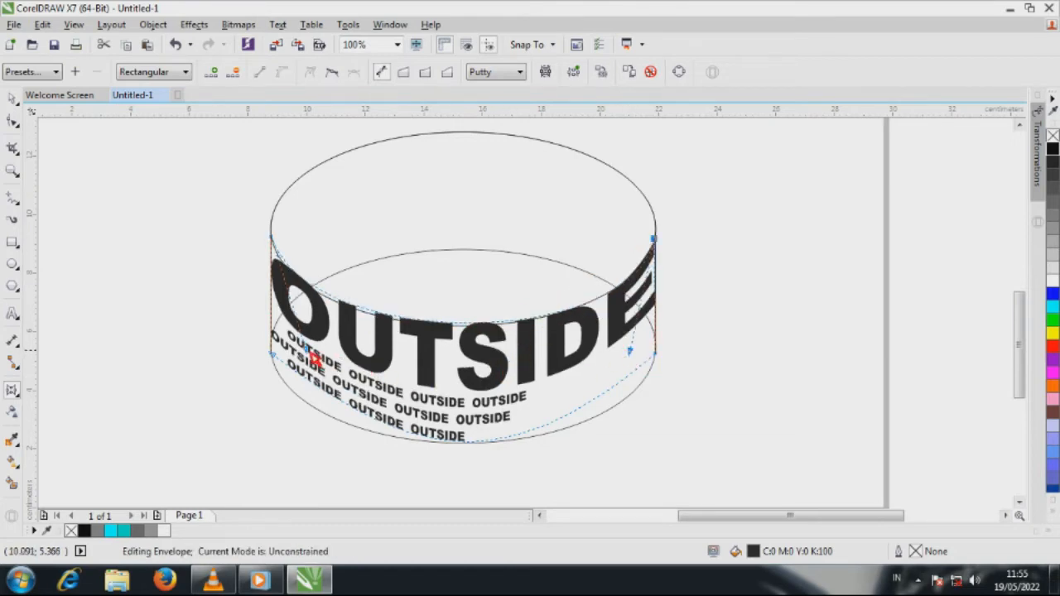
left_click_drag(314, 358, 289, 381)
Step: Adjust the handles of the envelope's bottom edge so it follows the front curve of the lower ellipse
left_click_drag(425, 471, 293, 453)
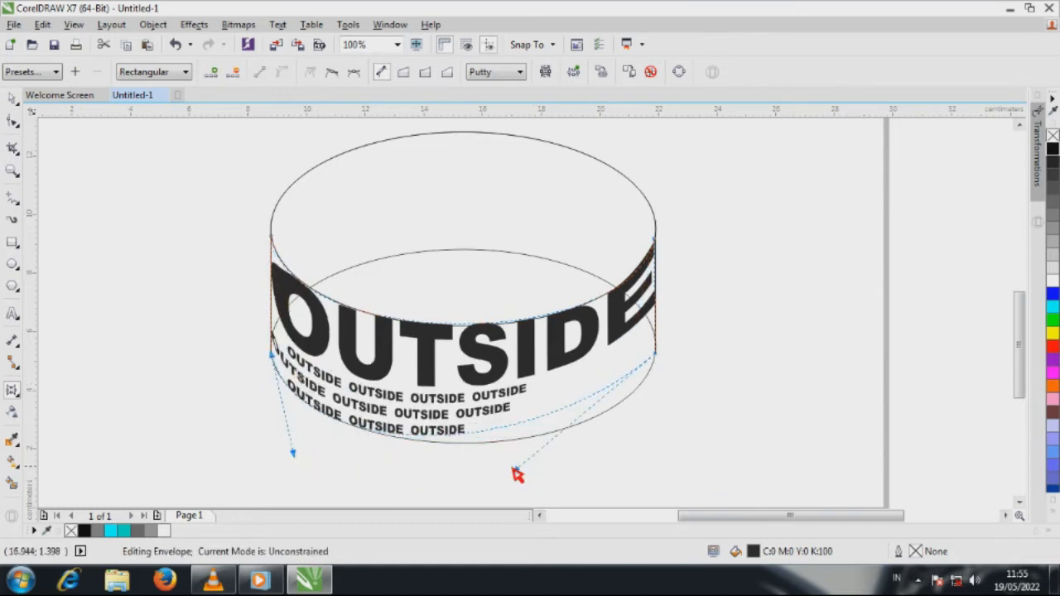
left_click_drag(519, 474, 613, 492)
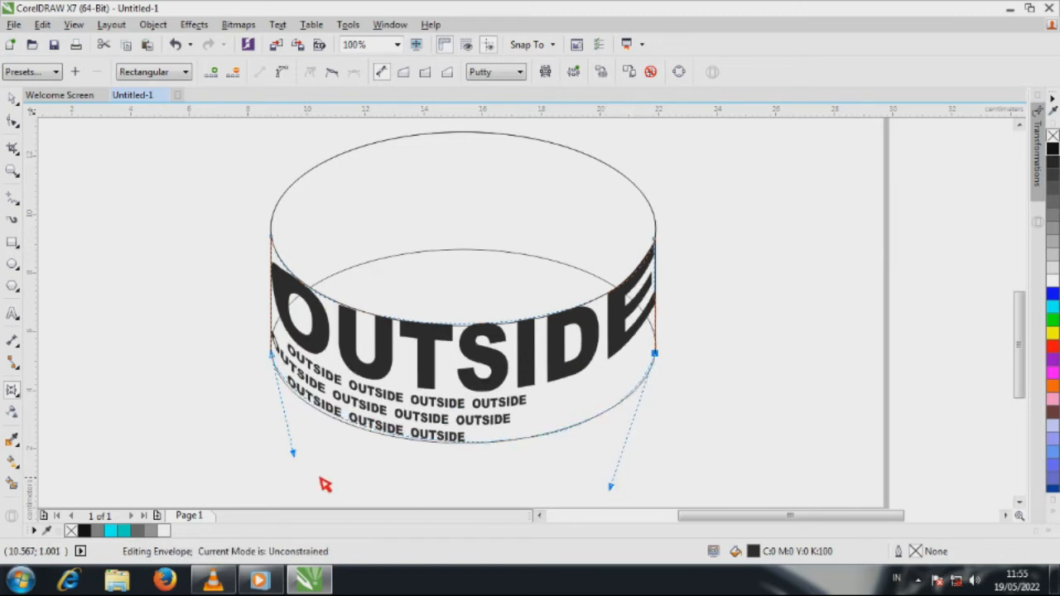
mouse_move(298, 462)
left_mouse_down()
mouse_move(287, 458)
mouse_move(296, 467)
left_mouse_up()
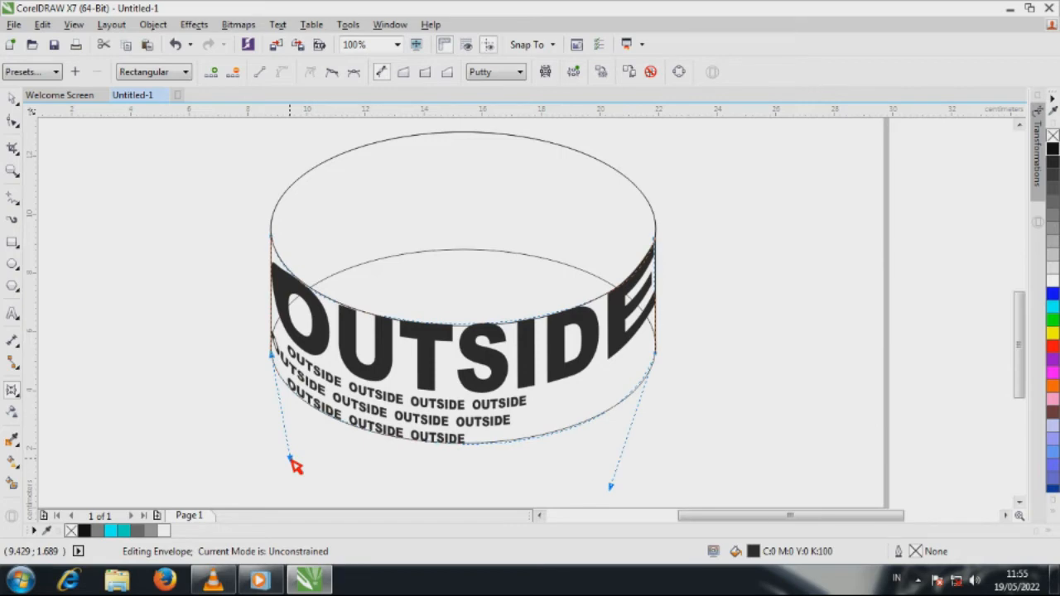
Step: Refine the envelope's upper-right corner node and its handle to match the cylinder's side and rim, ending with nothing selected
scroll(655, 276, "up", 3)
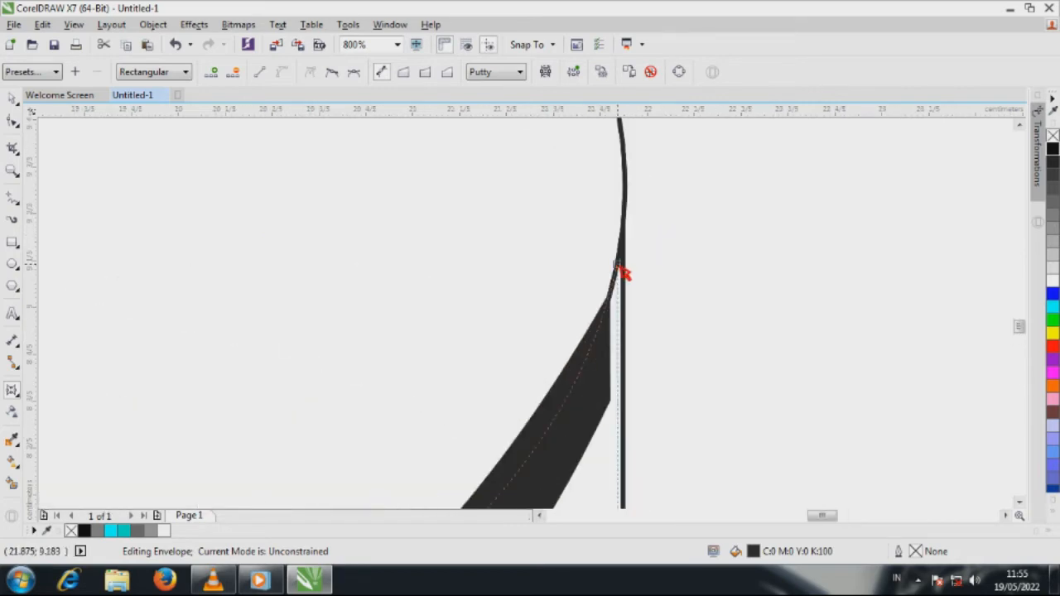
left_click_drag(622, 269, 636, 225)
scroll(656, 232, "down", 2)
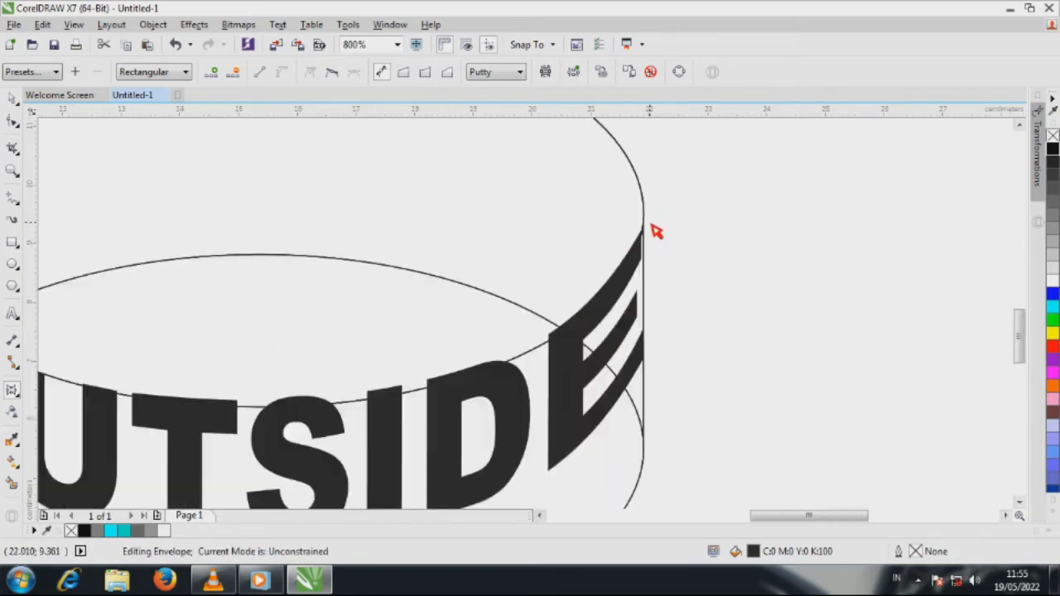
scroll(656, 232, "down", 3)
scroll(641, 303, "up", 1)
left_click(619, 378)
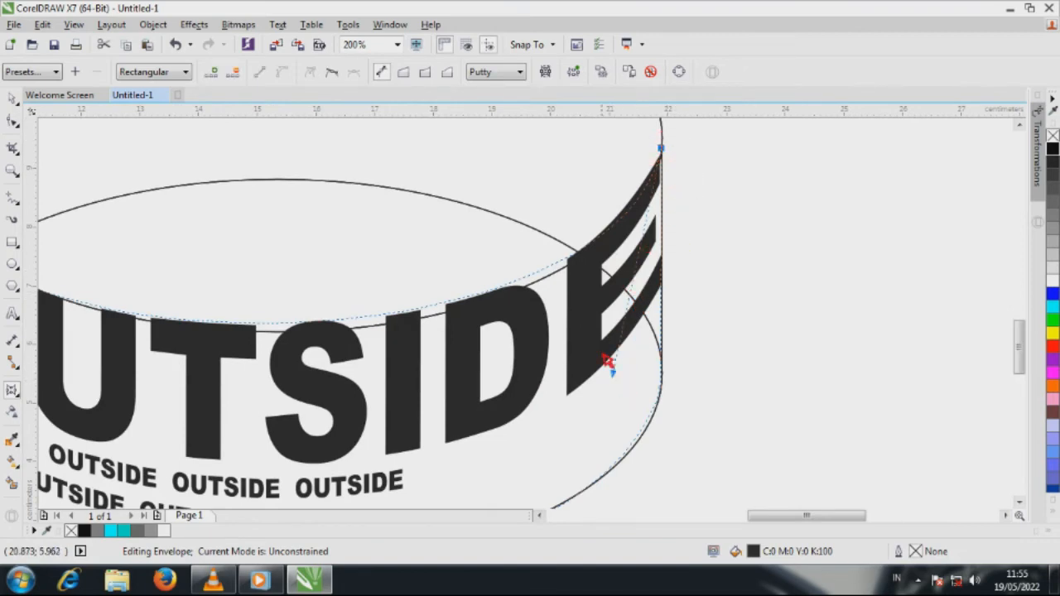
left_click_drag(617, 378, 611, 403)
scroll(769, 306, "down", 2)
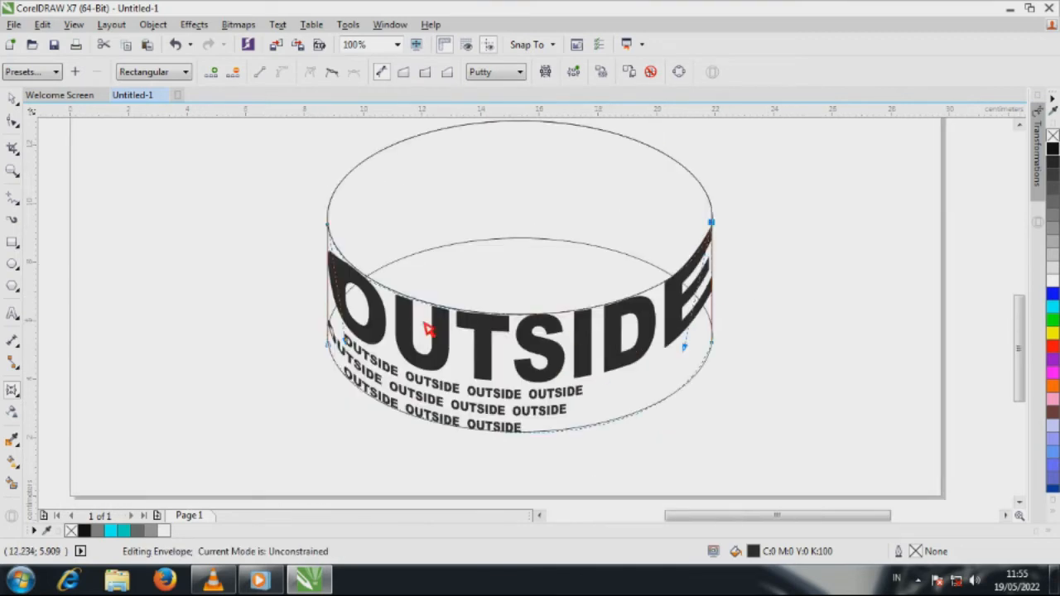
left_click(14, 100)
left_click(144, 222)
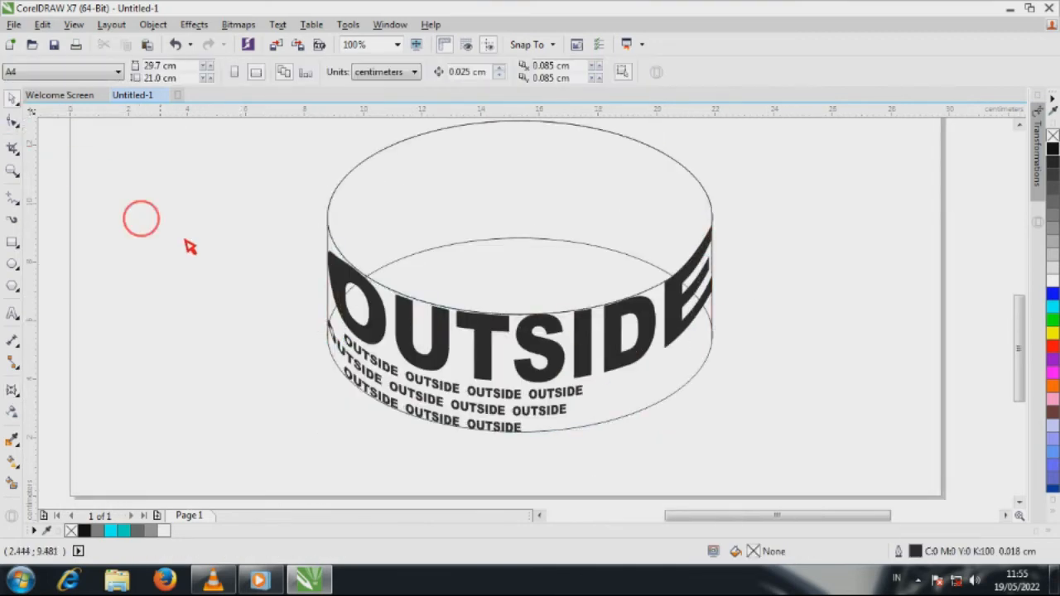
Step: Copy the enveloped text group and paste a duplicate in place, undoing a trial move of the duplicate
left_click(494, 381)
scroll(315, 395, "down", 2)
scroll(384, 362, "up", 2)
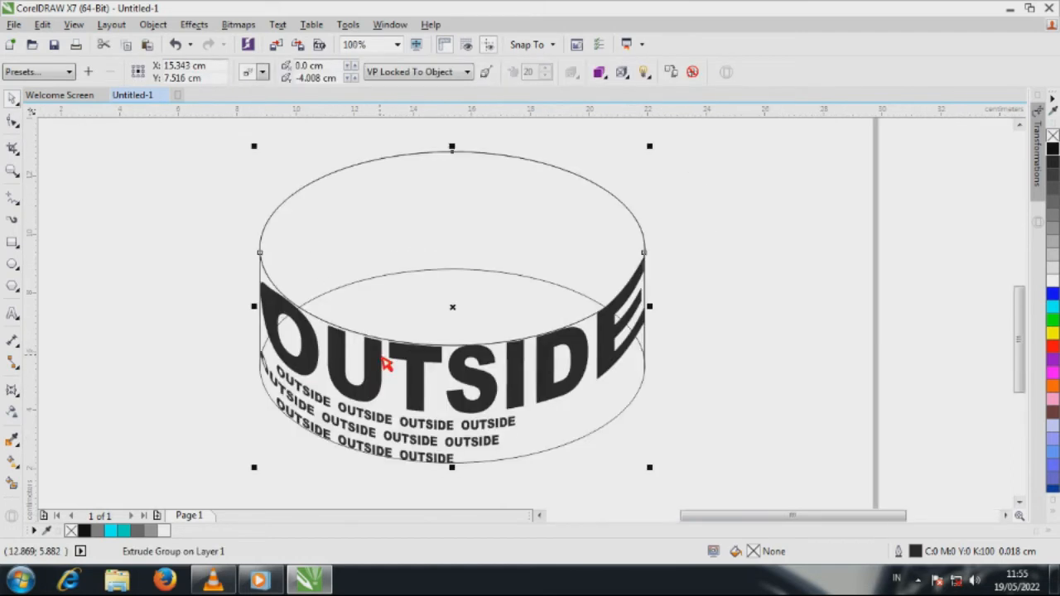
left_click(128, 45)
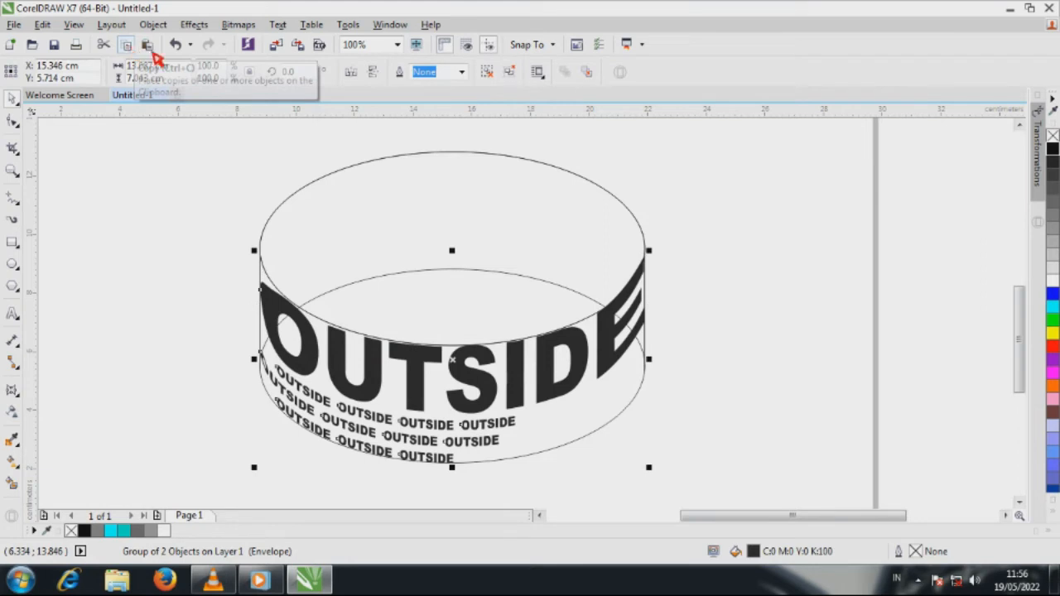
left_click(144, 44)
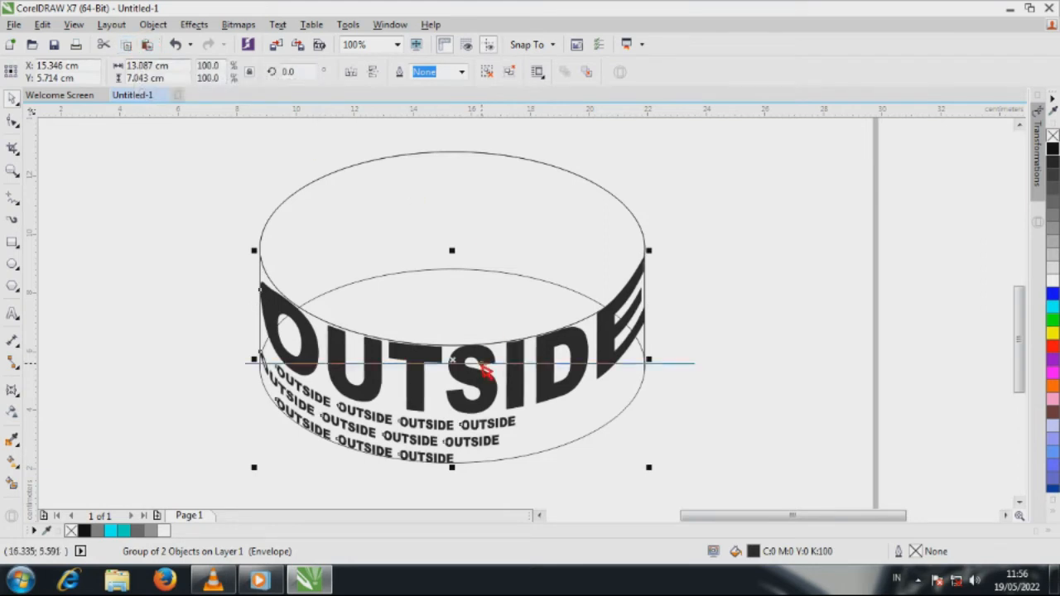
left_click_drag(484, 370, 486, 279)
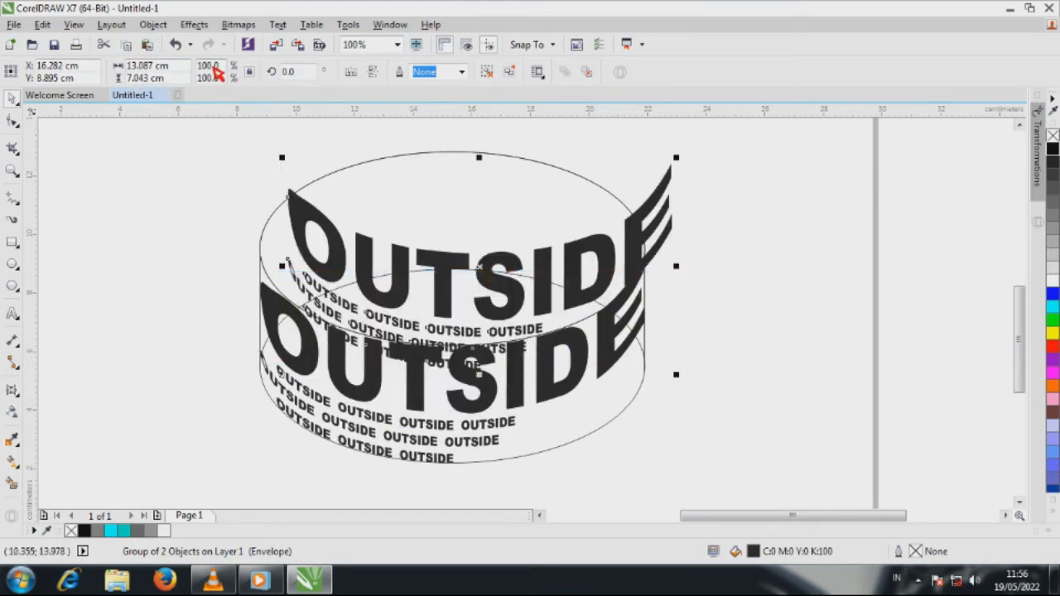
key("ctrl+z")
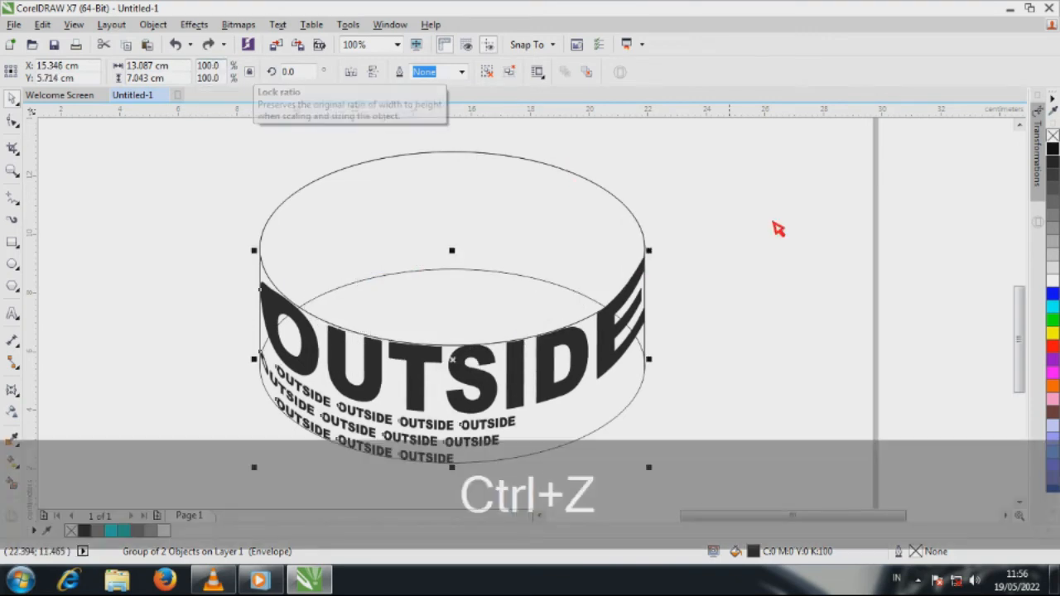
Step: Fill the pasted text group with gray #999999 and mirror it horizontally
left_click(799, 232)
left_click(594, 359)
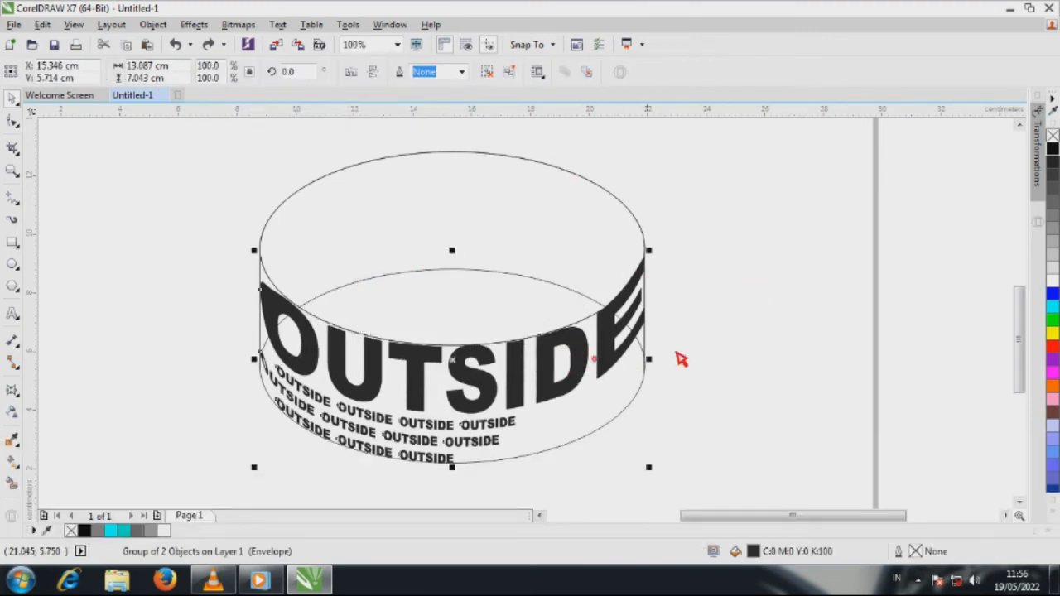
left_click(1053, 234)
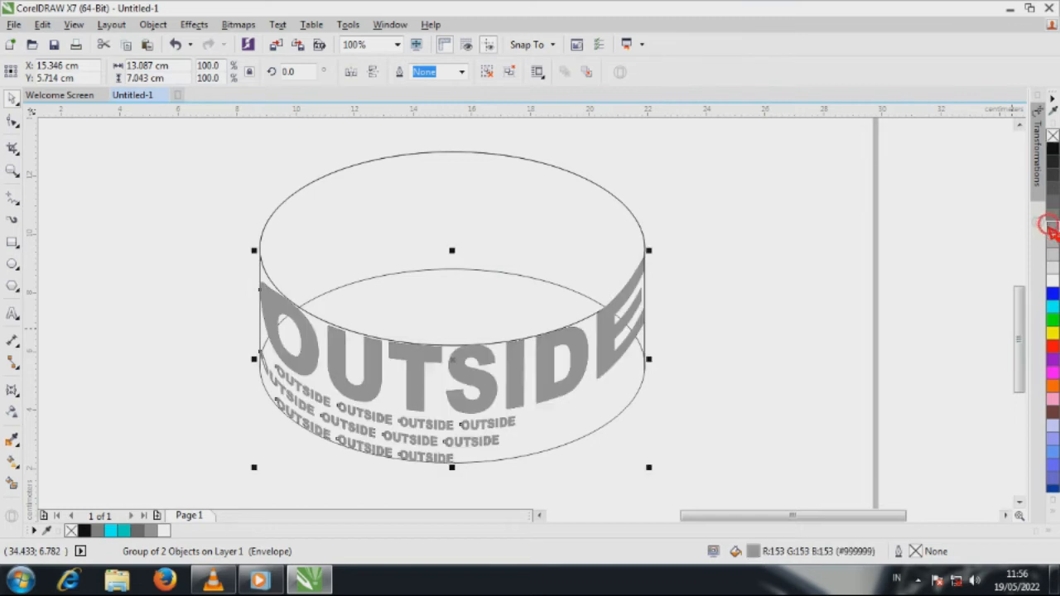
left_click(352, 73)
Step: Bend the gray group's envelope edges upward, the upper one to the upper ellipse's rear curve and the lower one to the lower ellipse's
left_click(13, 122)
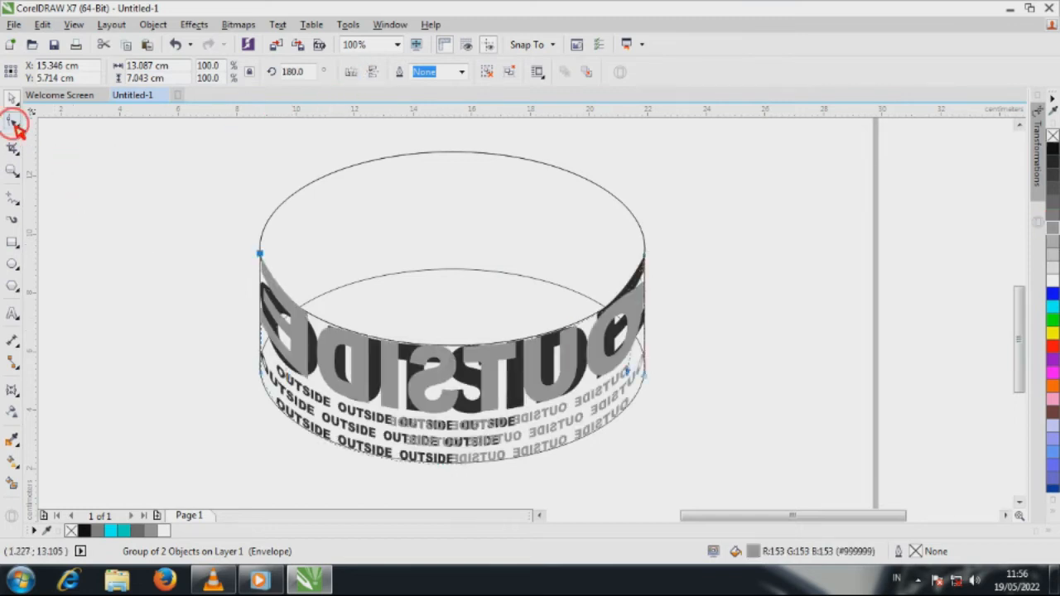
left_click_drag(461, 351, 459, 155)
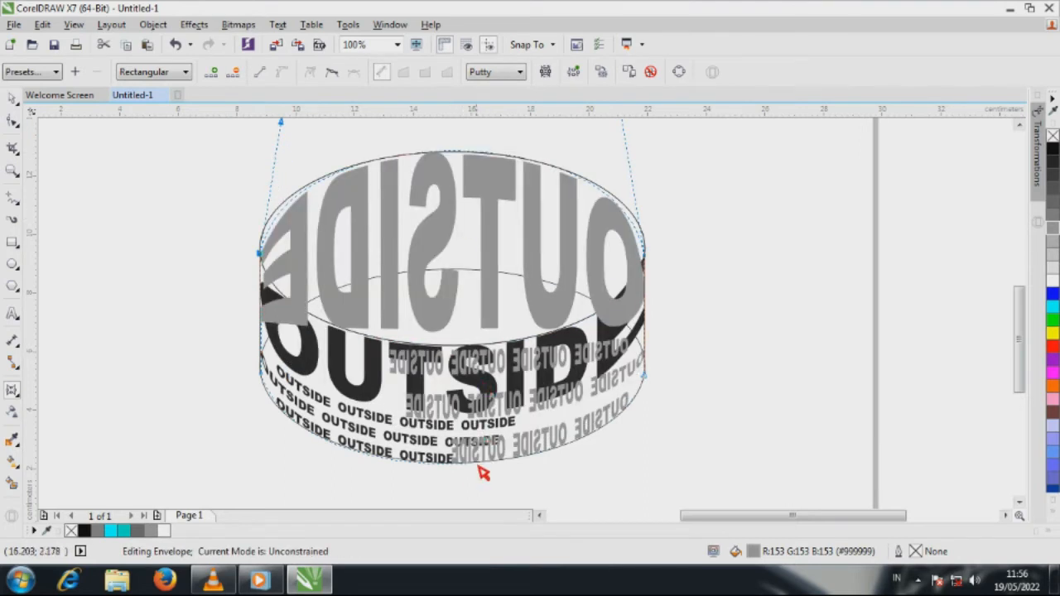
left_click_drag(459, 467, 451, 271)
Step: Adjust the handles of the gray envelope's bottom edge to follow the rear curve of the lower ellipse
left_click_drag(211, 327, 280, 393)
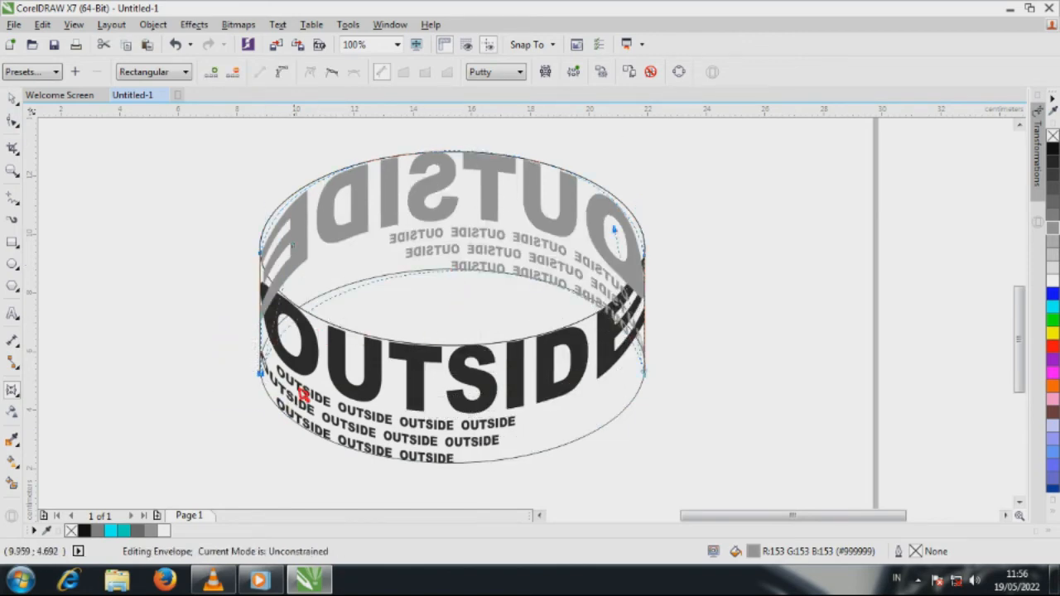
left_click_drag(297, 253, 261, 251)
left_click_drag(614, 231, 654, 232)
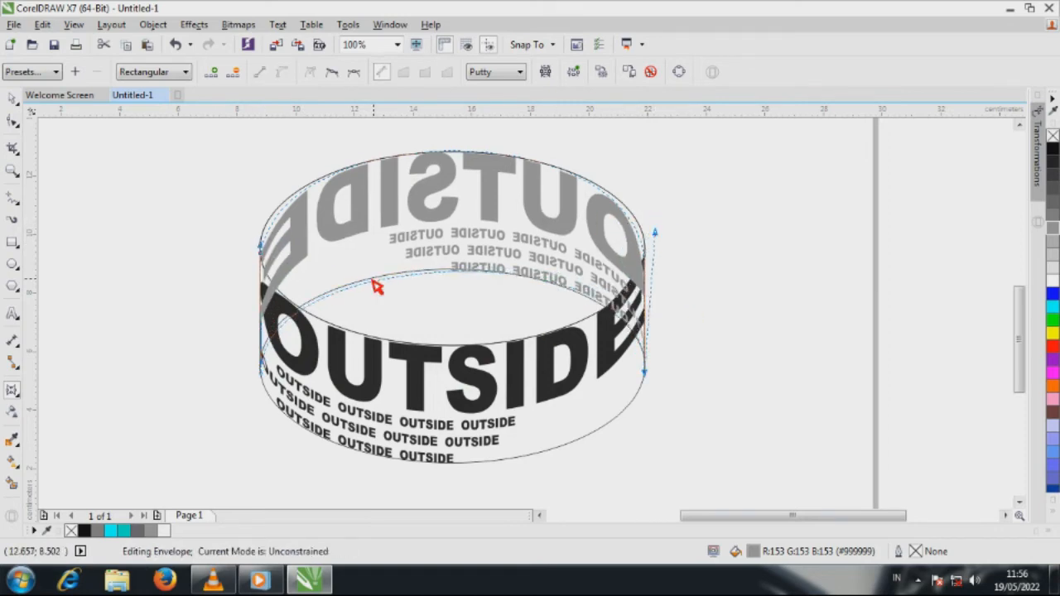
mouse_move(264, 249)
left_mouse_down()
mouse_move(250, 233)
mouse_move(276, 264)
left_mouse_up()
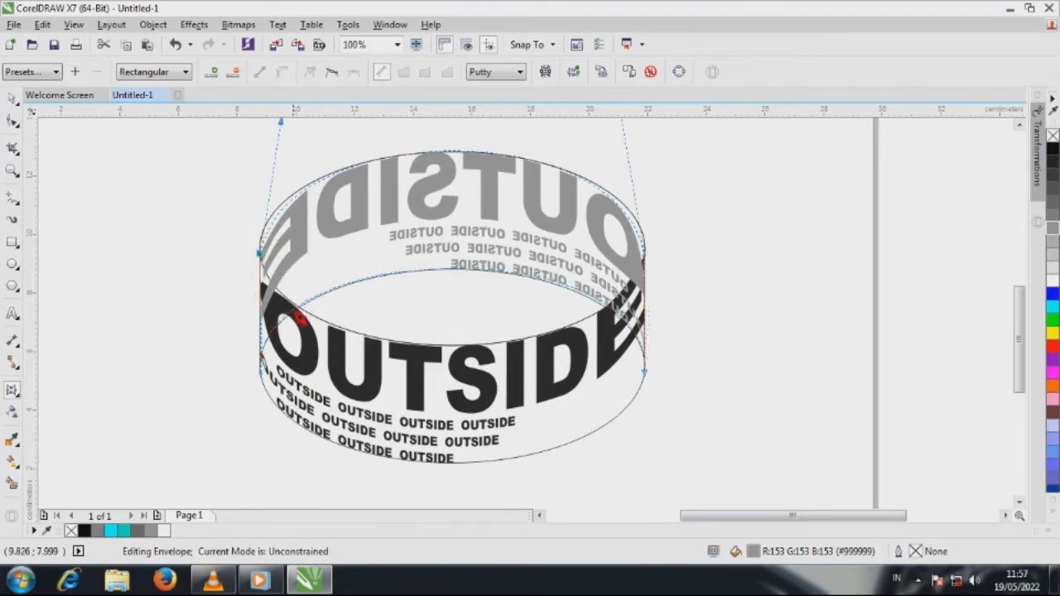
Step: Adjust the handles of the gray envelope's top edge to follow the upper ellipse's rear curve, ending with nothing selected
scroll(286, 371, "down", 1)
scroll(319, 288, "up", 1)
left_click_drag(251, 209, 225, 205)
left_click_drag(587, 199, 612, 200)
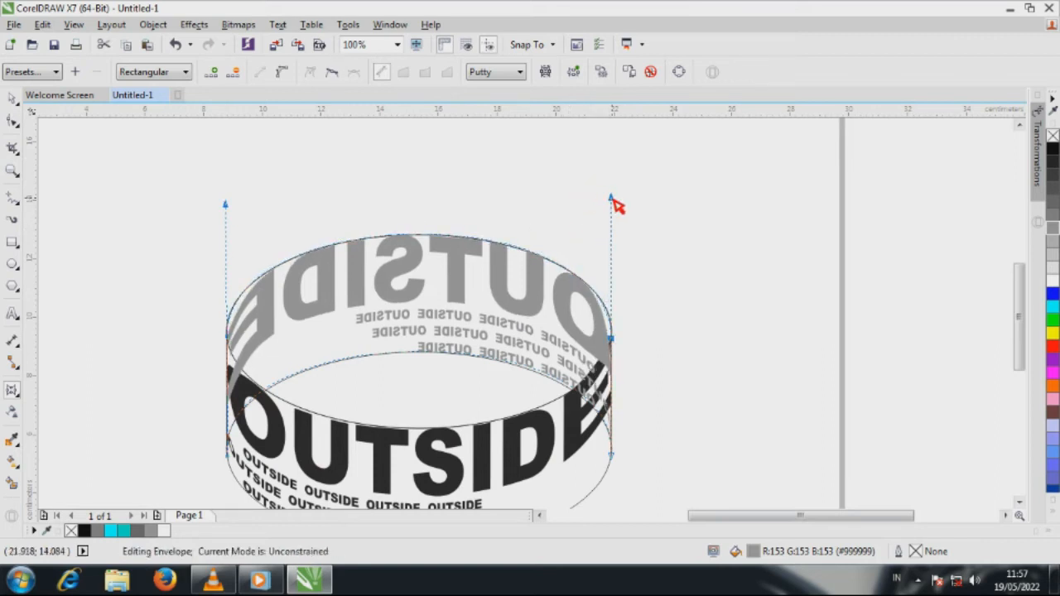
left_click_drag(225, 205, 218, 207)
mouse_move(612, 199)
left_mouse_down()
mouse_move(627, 207)
mouse_move(613, 198)
left_mouse_up()
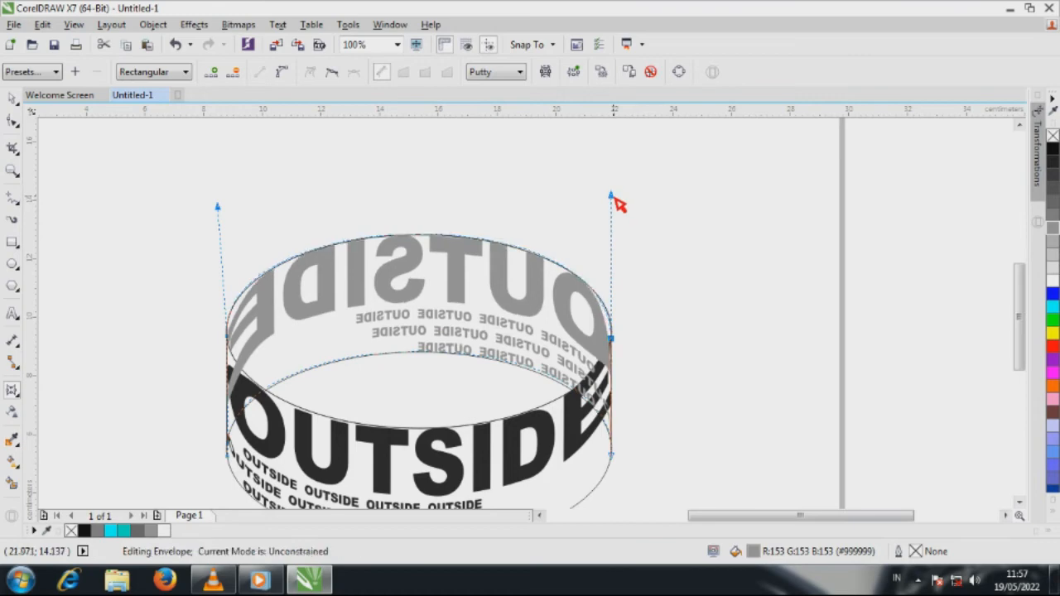
left_click(12, 99)
left_click(133, 160)
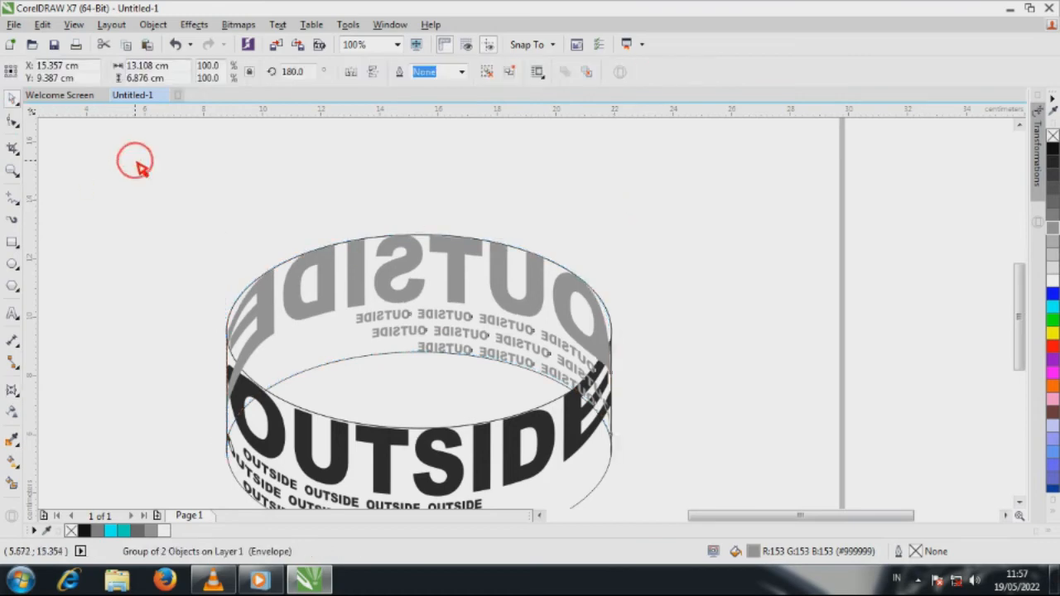
Step: Move the extruded ellipse away from the text and delete it
scroll(374, 225, "down", 1)
scroll(333, 305, "up", 1)
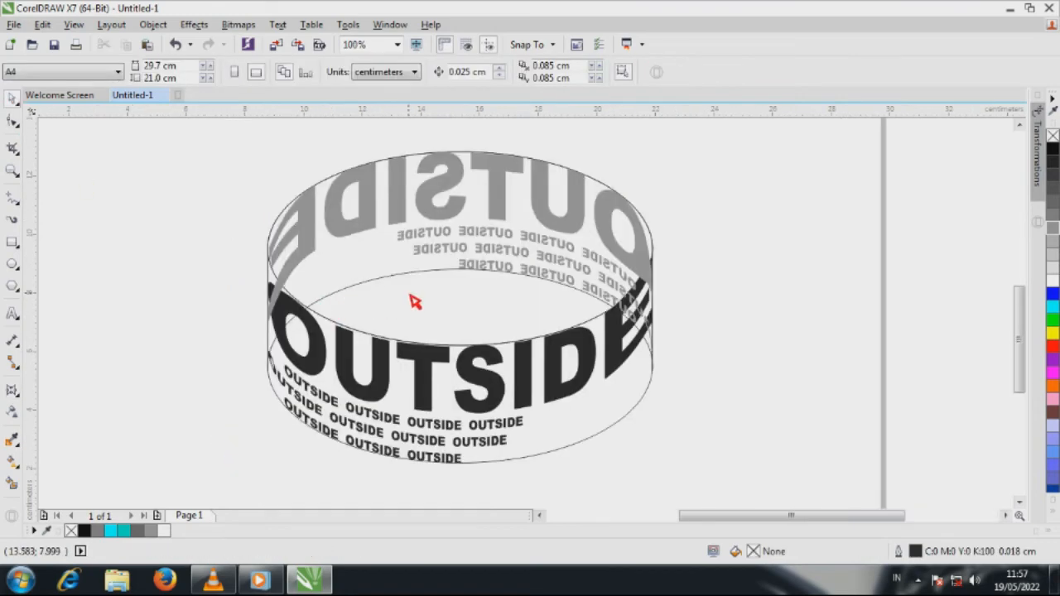
left_click_drag(415, 302, 818, 294)
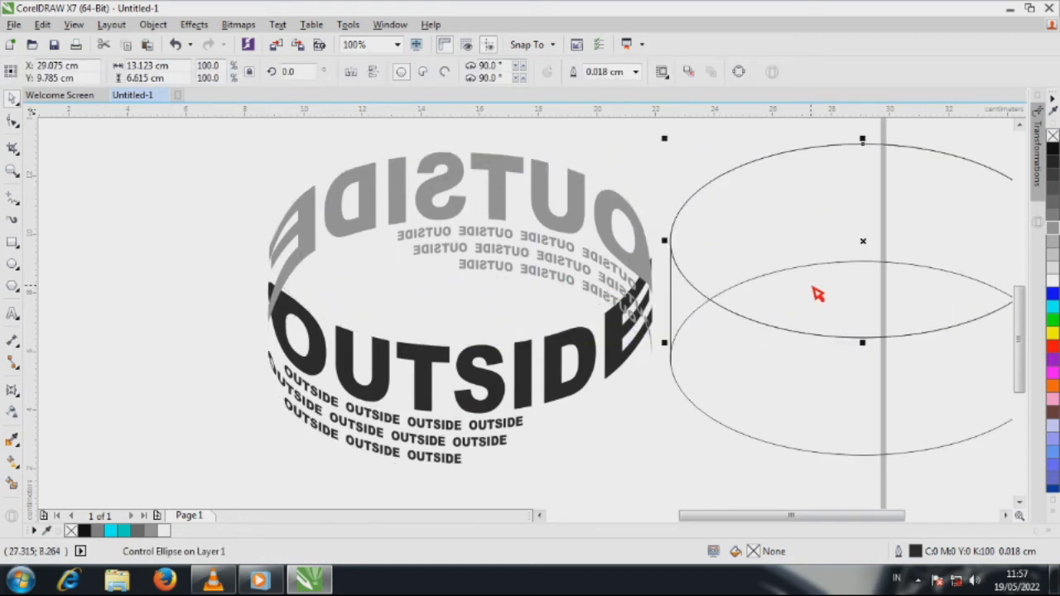
key("Delete")
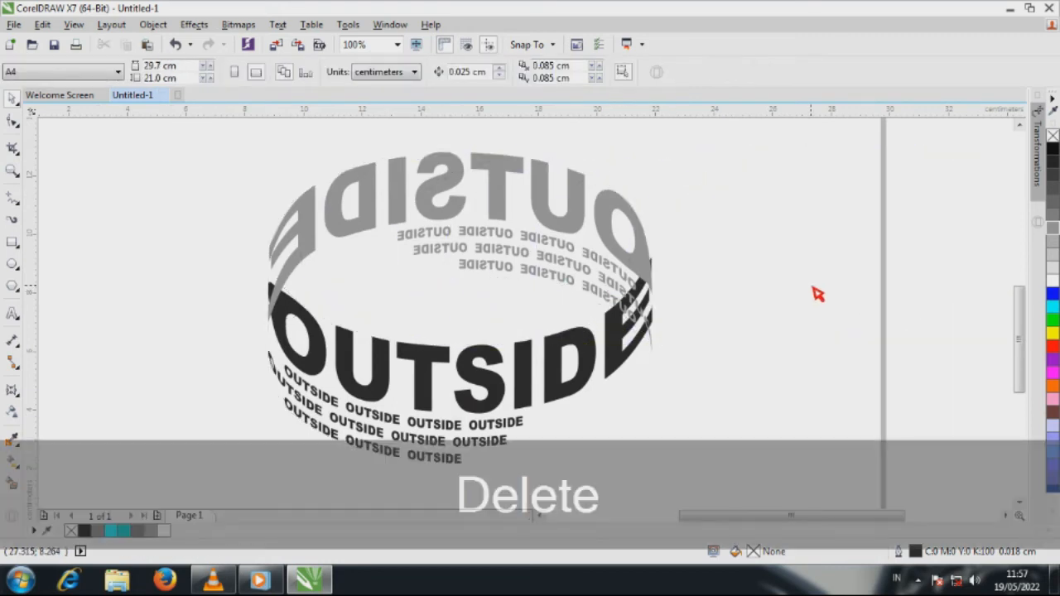
Step: Send the gray mirrored text group to the back, behind the black front text
left_click(611, 236)
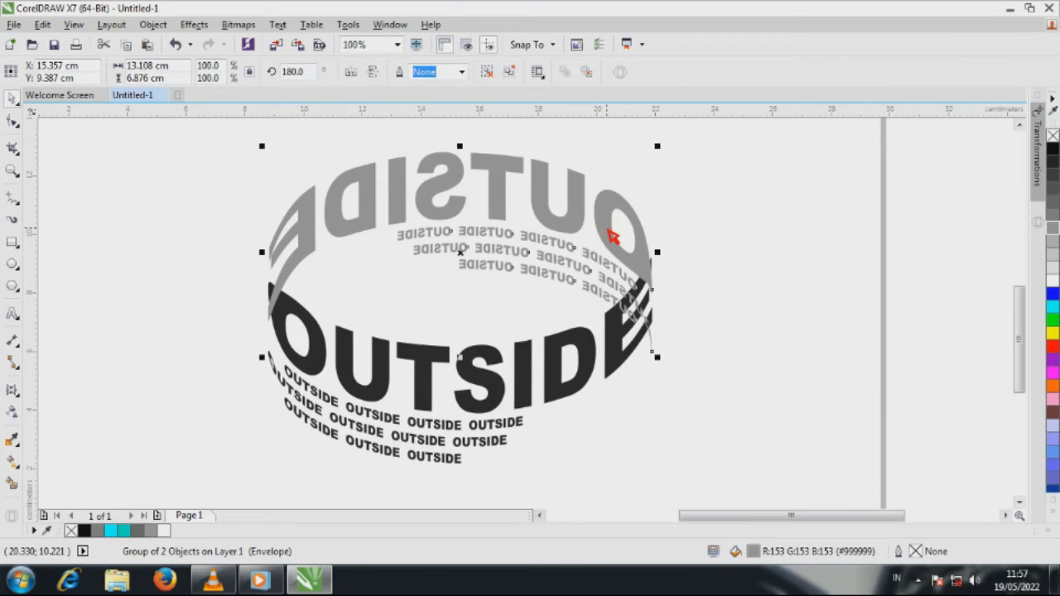
key("shift+Page_Down")
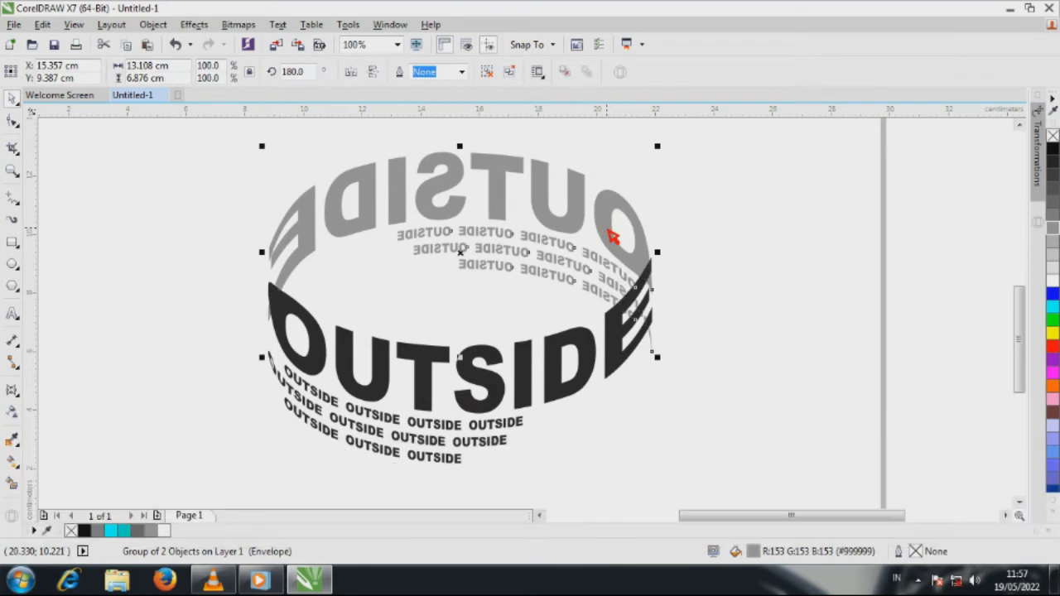
left_click(733, 264)
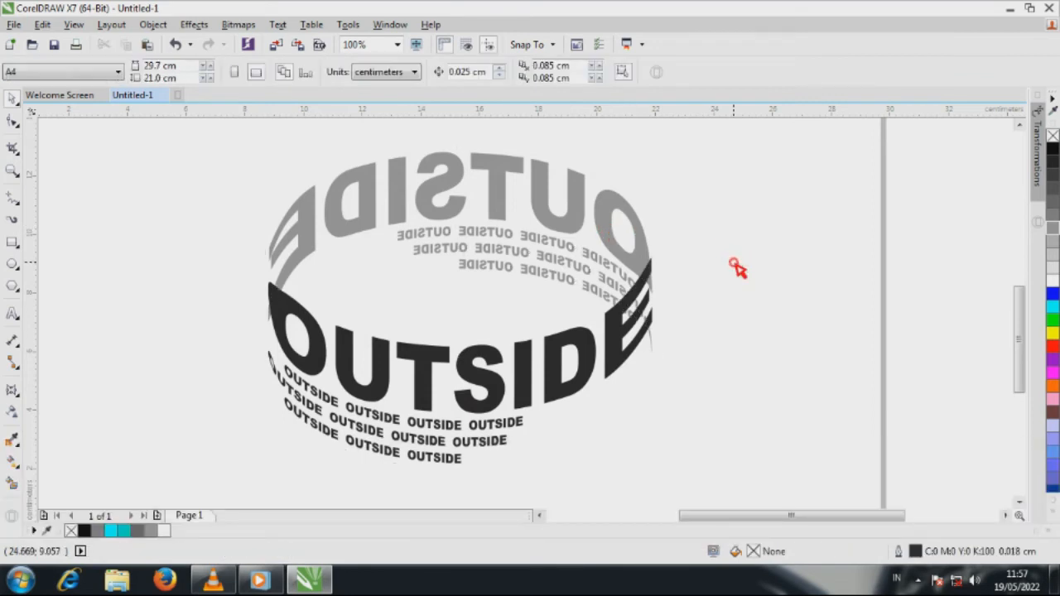
Step: Group the front and rear text together and center the group on the page
left_click(558, 373)
scroll(351, 299, "down", 2)
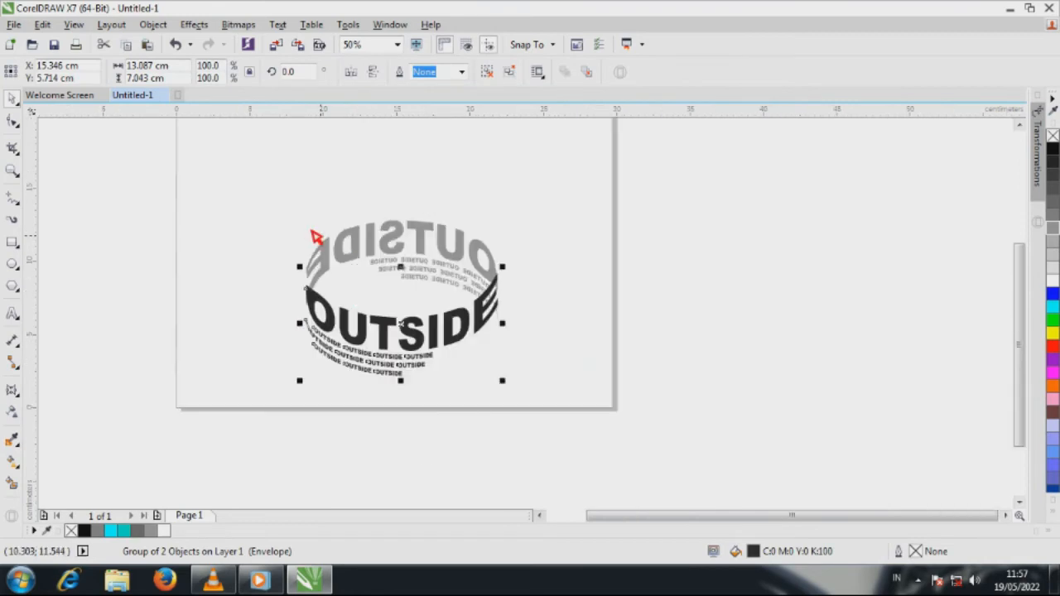
left_click_drag(236, 178, 580, 404)
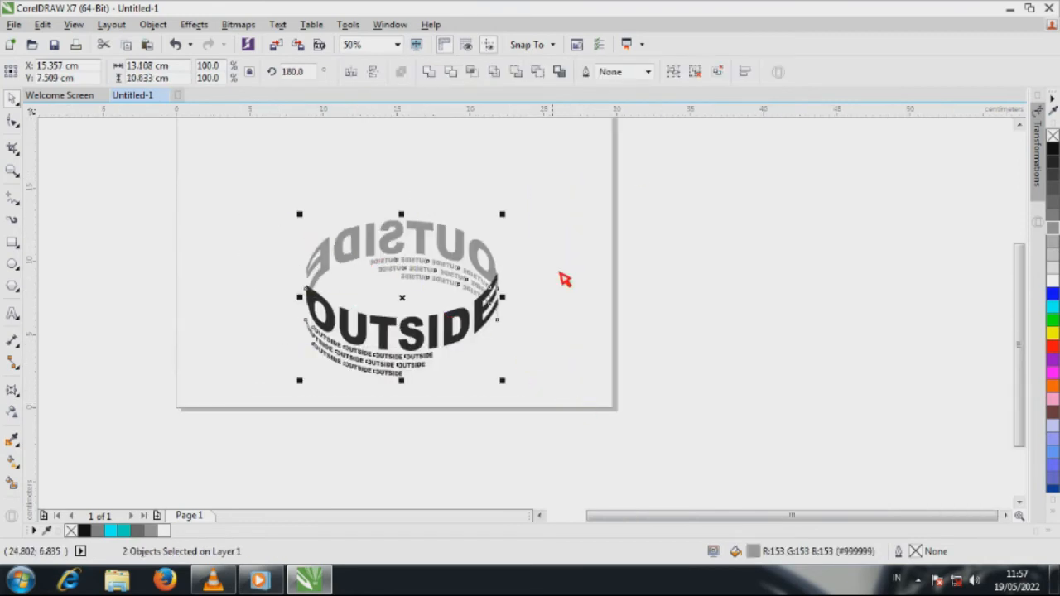
left_click(674, 74)
key("p")
scroll(570, 377, "down", 1)
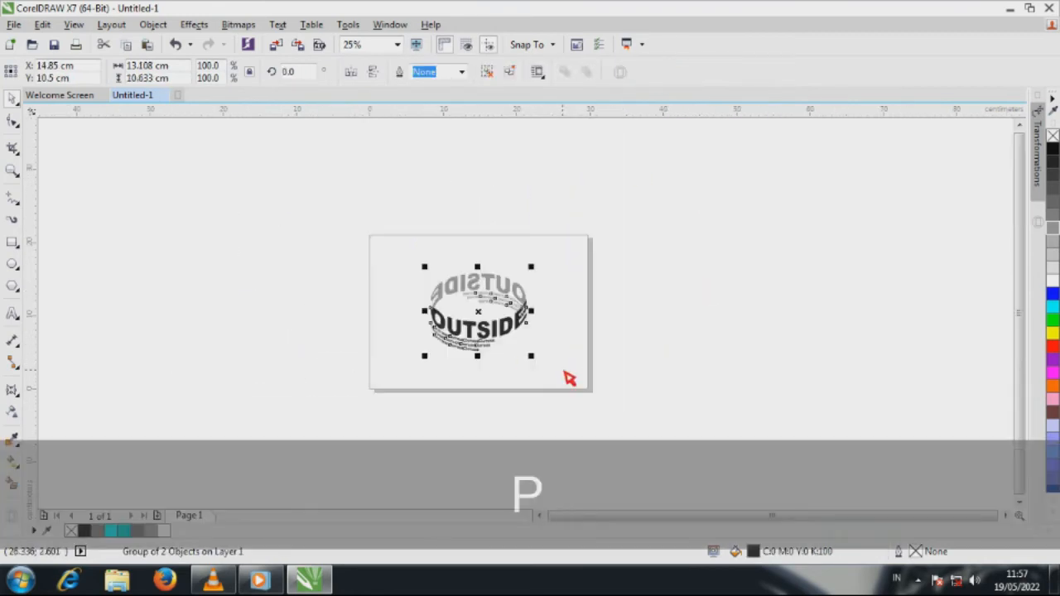
scroll(516, 349, "up", 1)
left_click(654, 330)
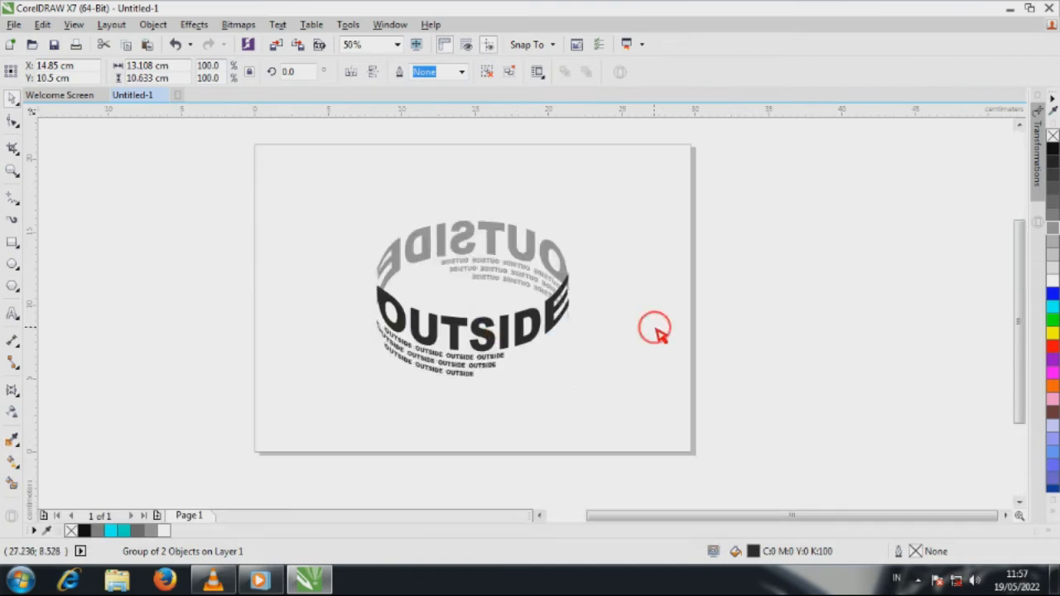
Step: Create a page-sized background rectangle of 29.7 x 21.0 cm behind the text and fill it with black
double_click(13, 243)
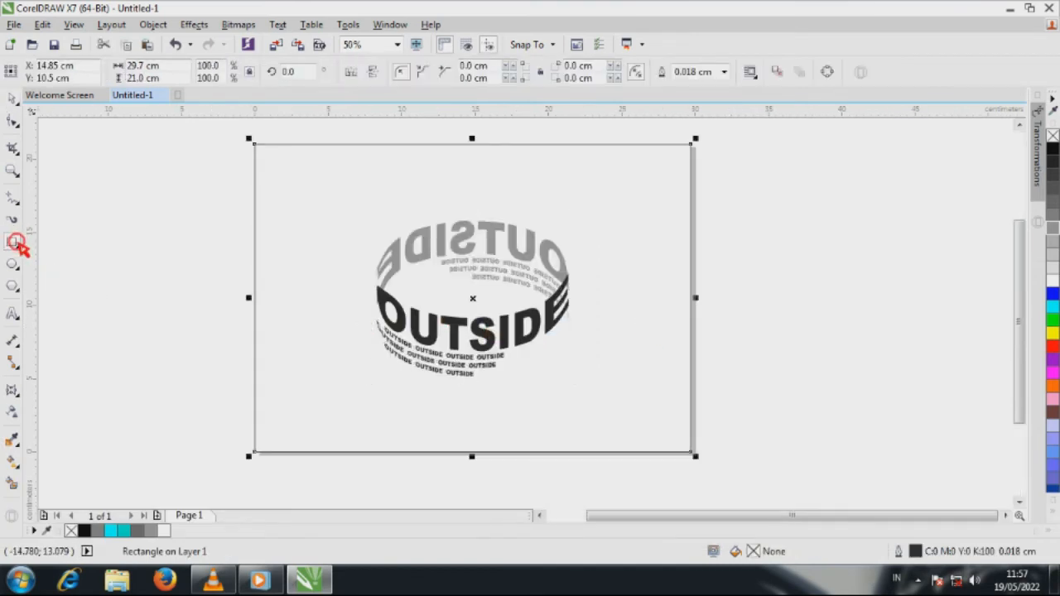
left_click(1052, 149)
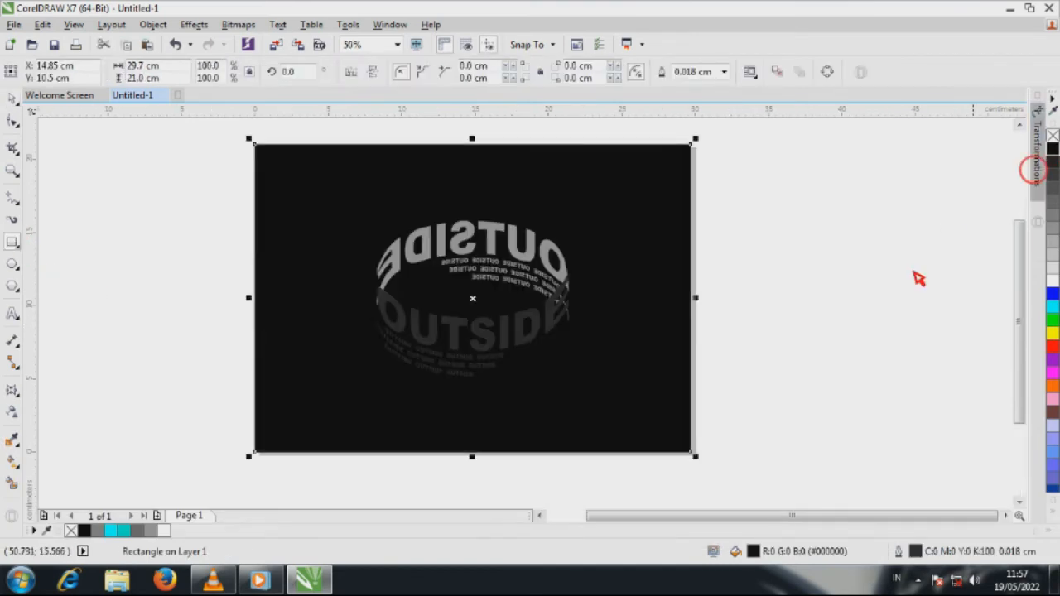
left_click(13, 97)
left_click(97, 186)
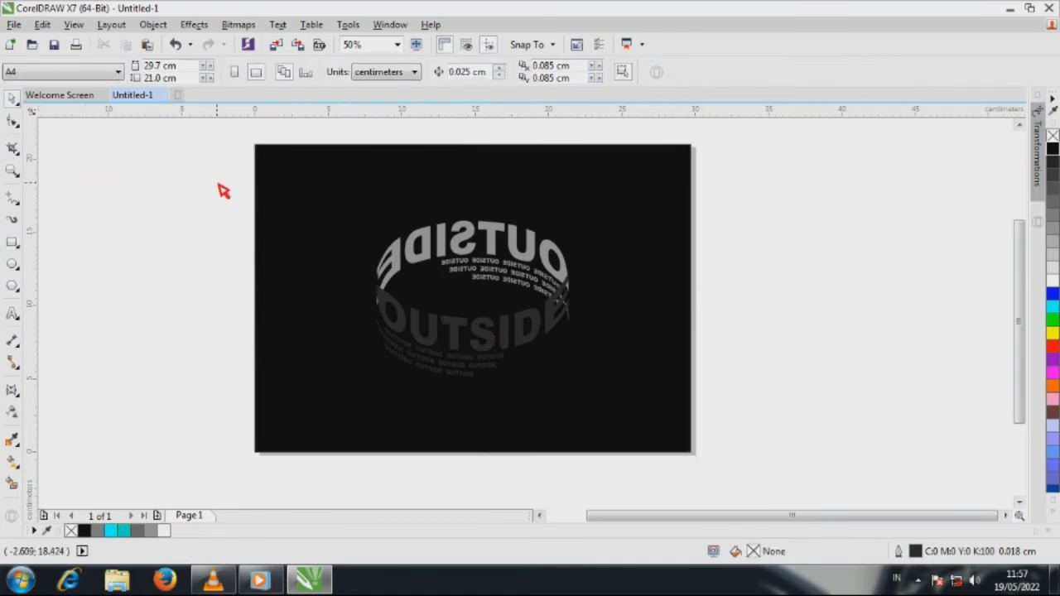
Step: Rotate the grouped text ring counterclockwise by about 22.3 degrees on the black background
left_click_drag(217, 183, 616, 395)
left_click(537, 346)
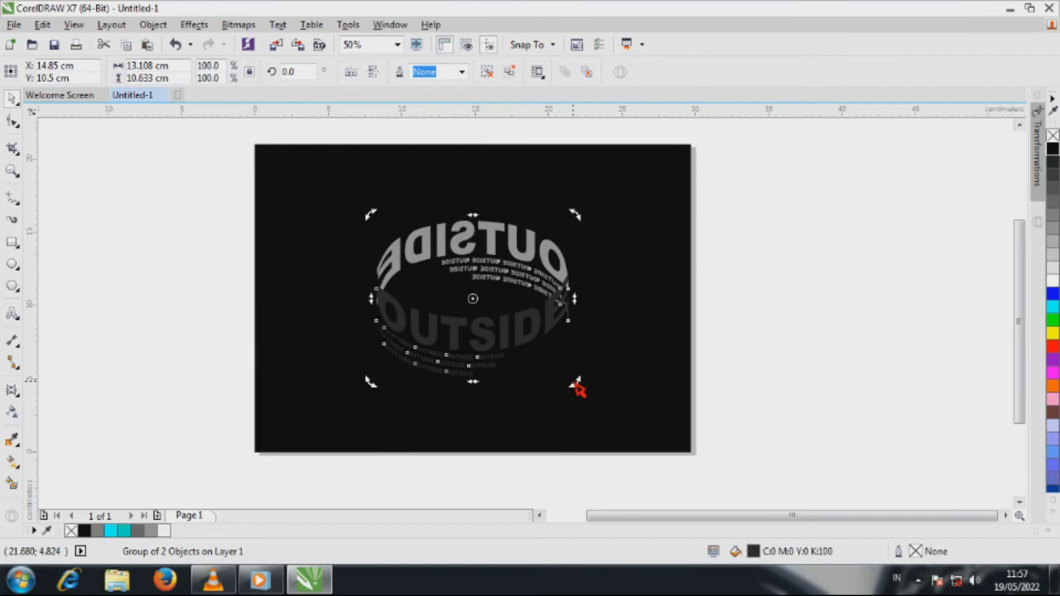
left_click_drag(577, 388, 596, 342)
left_click(608, 372)
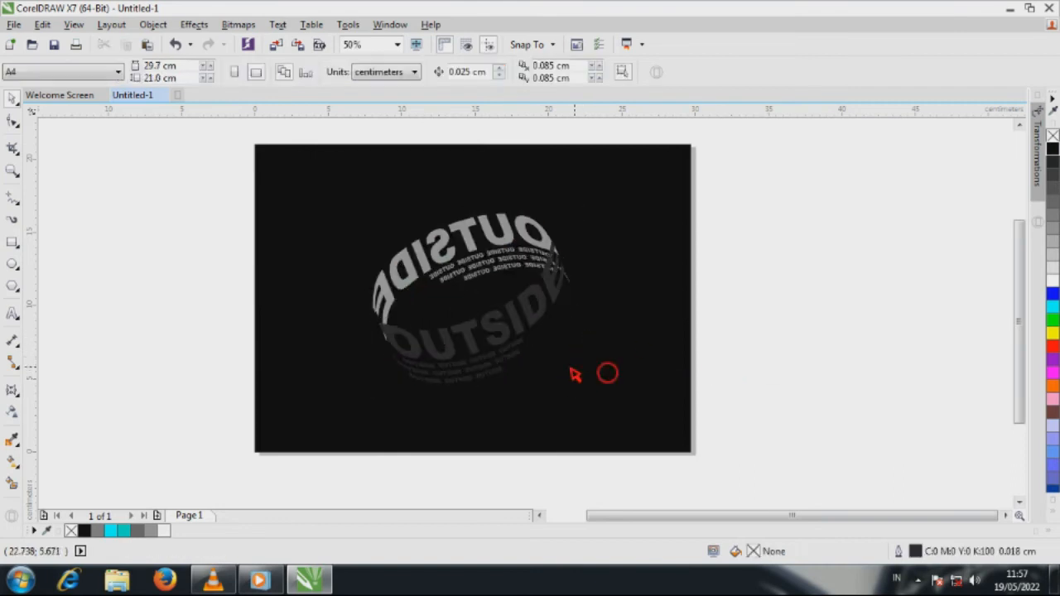
left_click(509, 348)
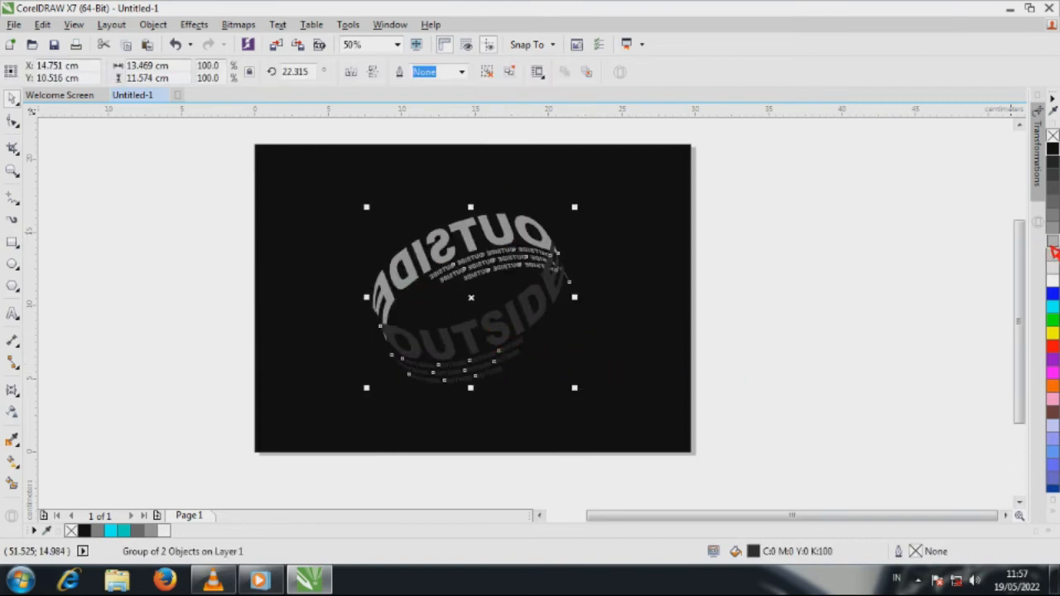
left_click(859, 316)
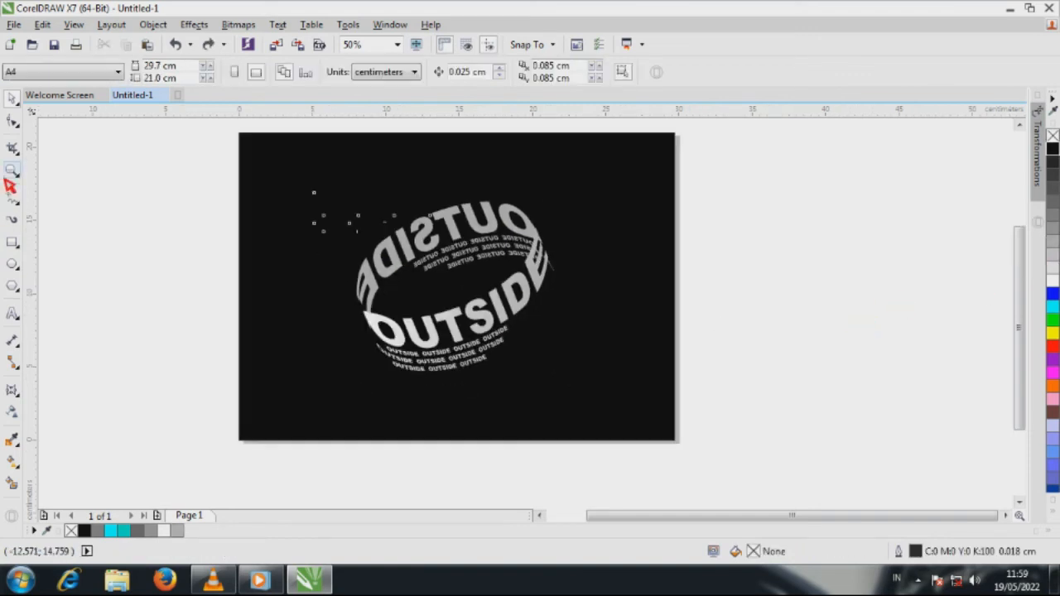
Step: Convert the front text group and the mirrored rear text group to curves
left_click(12, 170)
left_click_drag(232, 127, 688, 457)
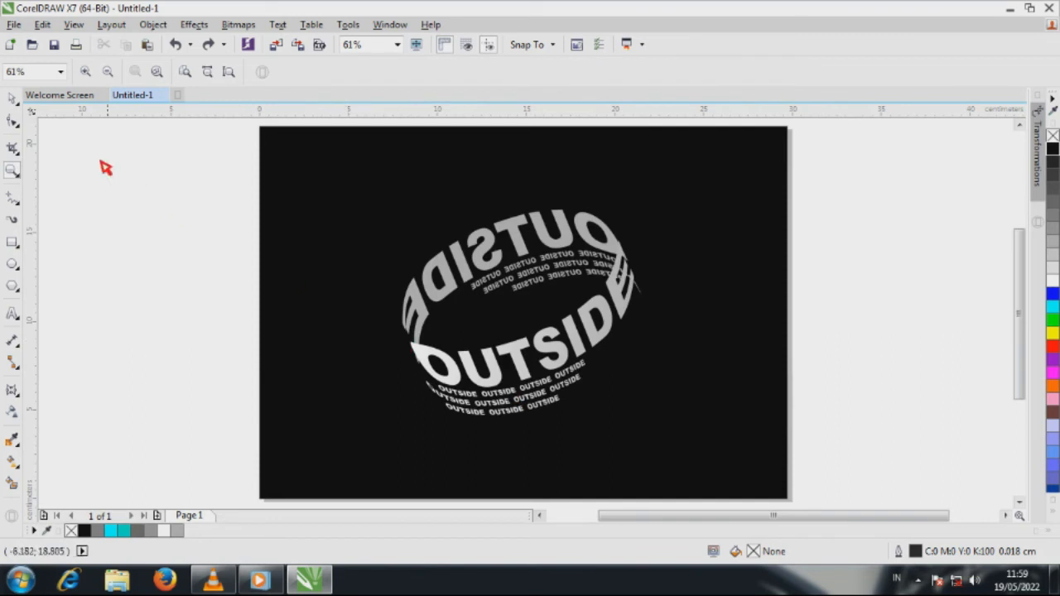
left_click(12, 97)
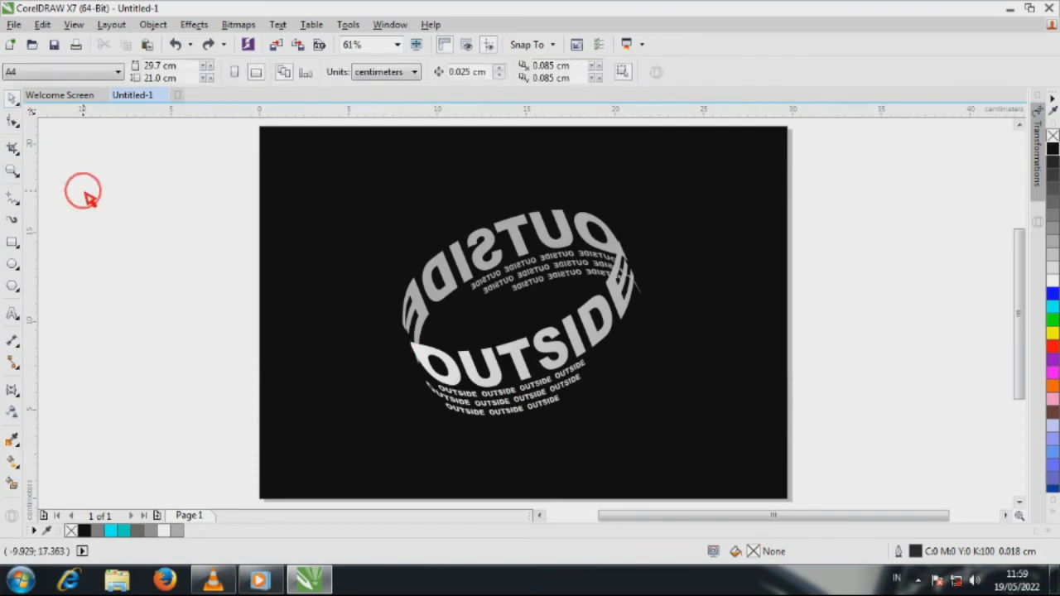
left_click(525, 367)
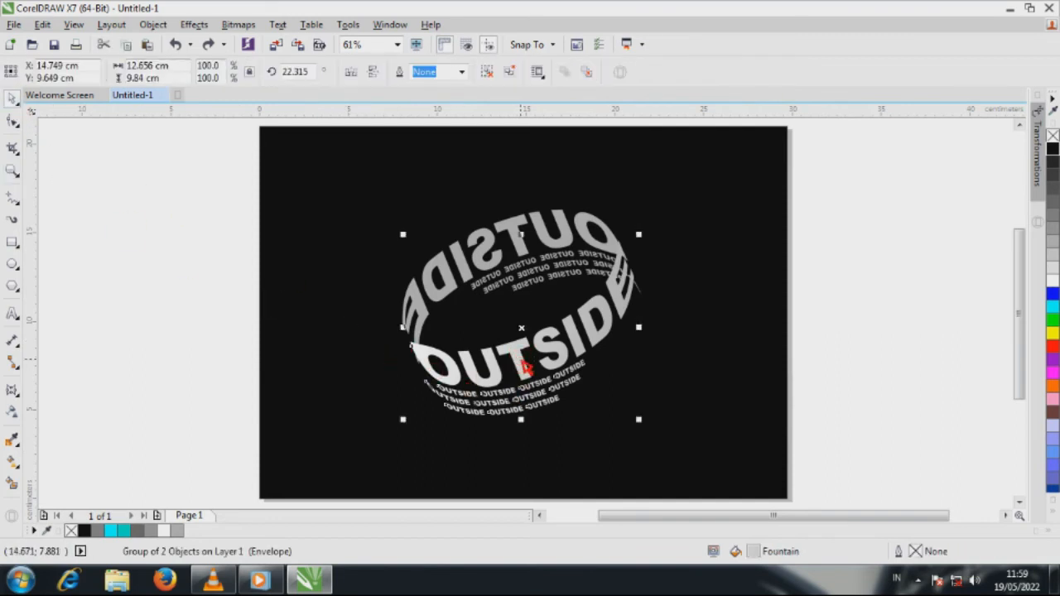
left_click(154, 24)
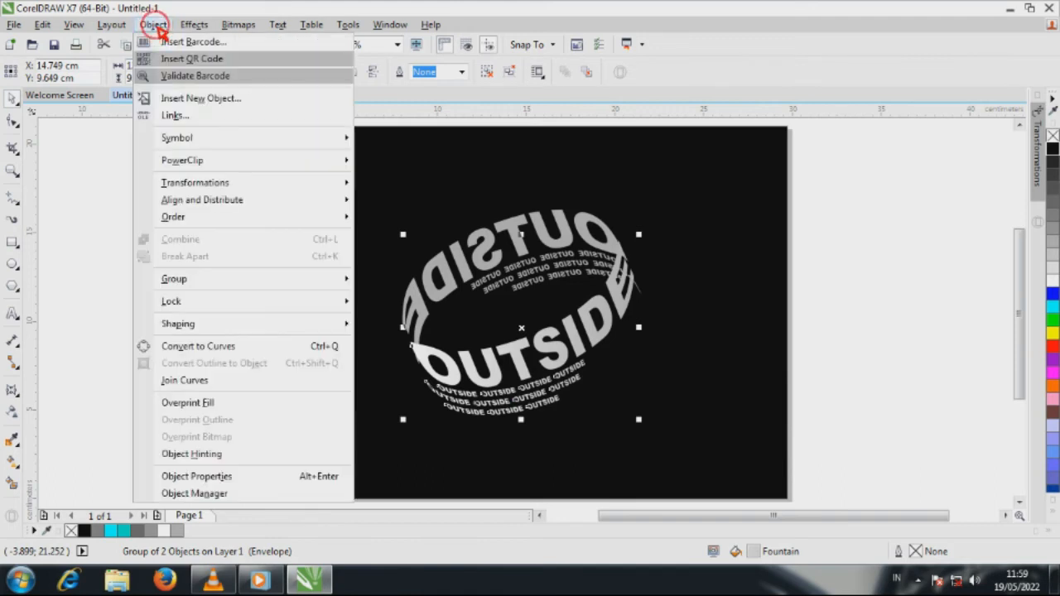
left_click(187, 348)
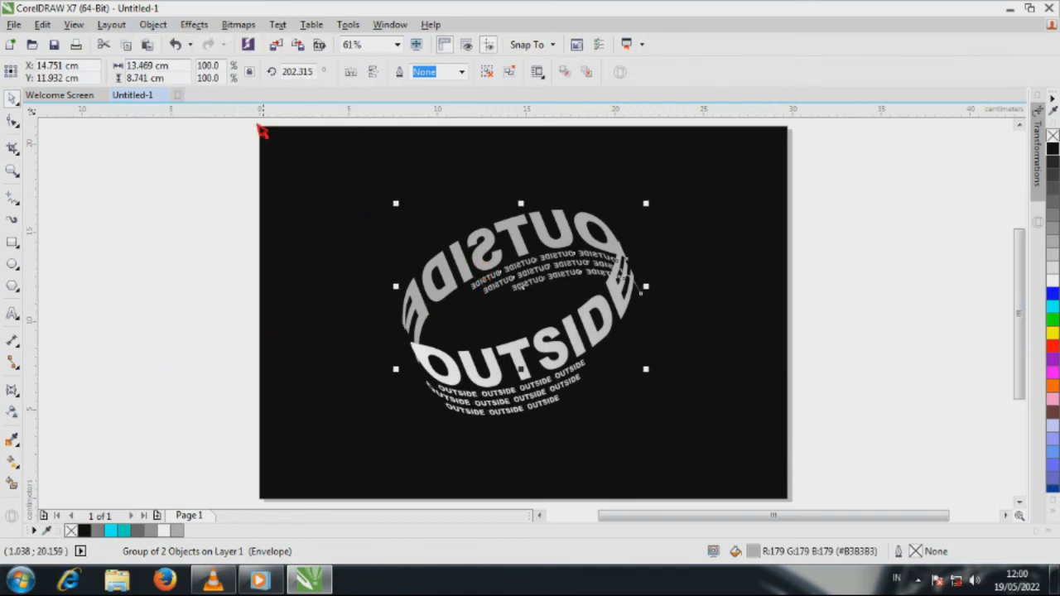
left_click(154, 25)
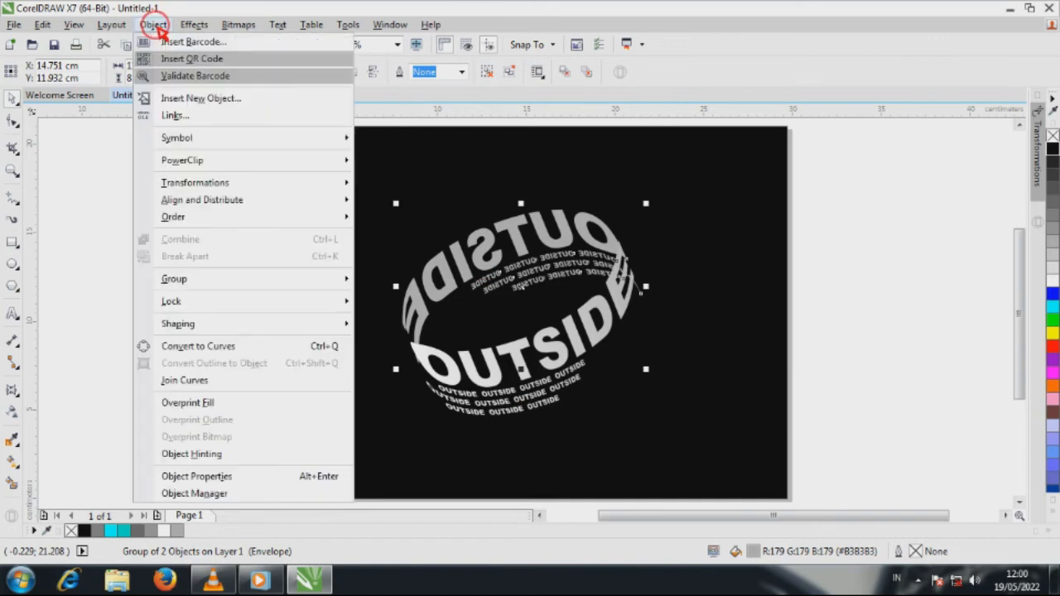
left_click(192, 347)
left_click(185, 354)
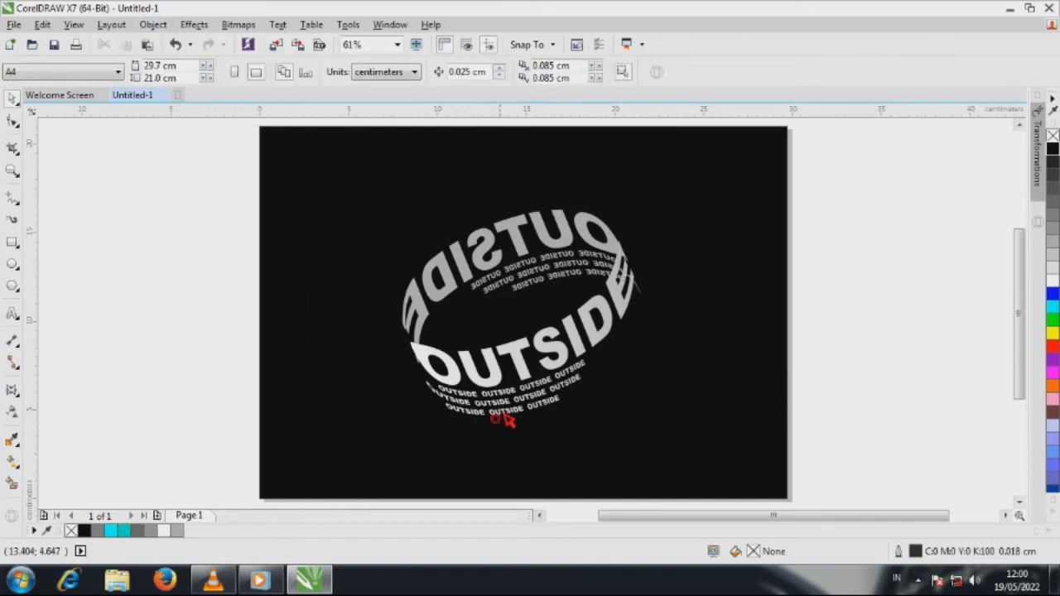
Step: Apply a linear fountain fill to the front text group, running from black at its left end to white at its right end
left_click(503, 389)
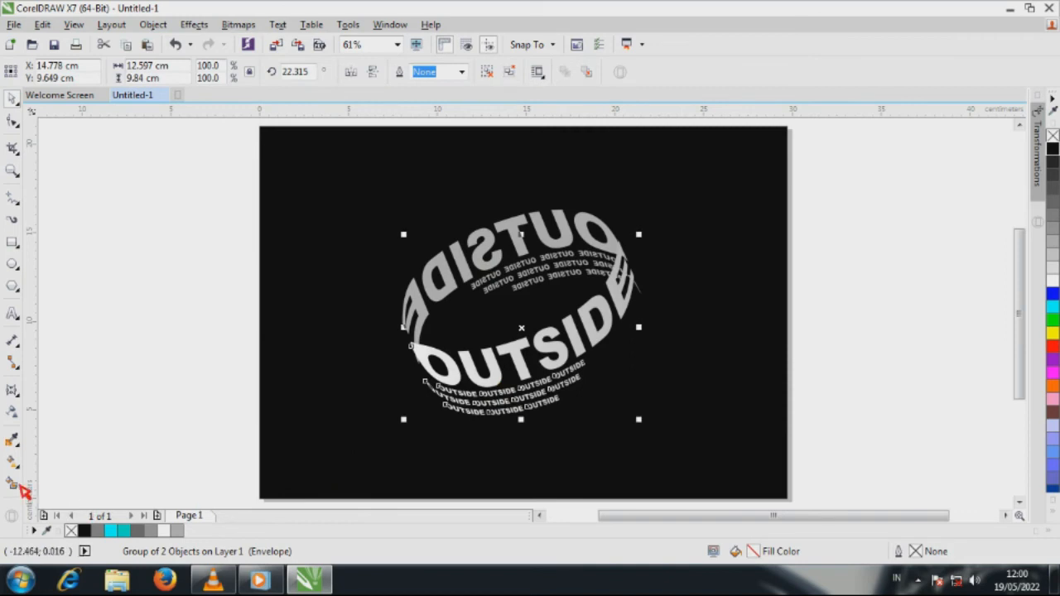
left_click(13, 464)
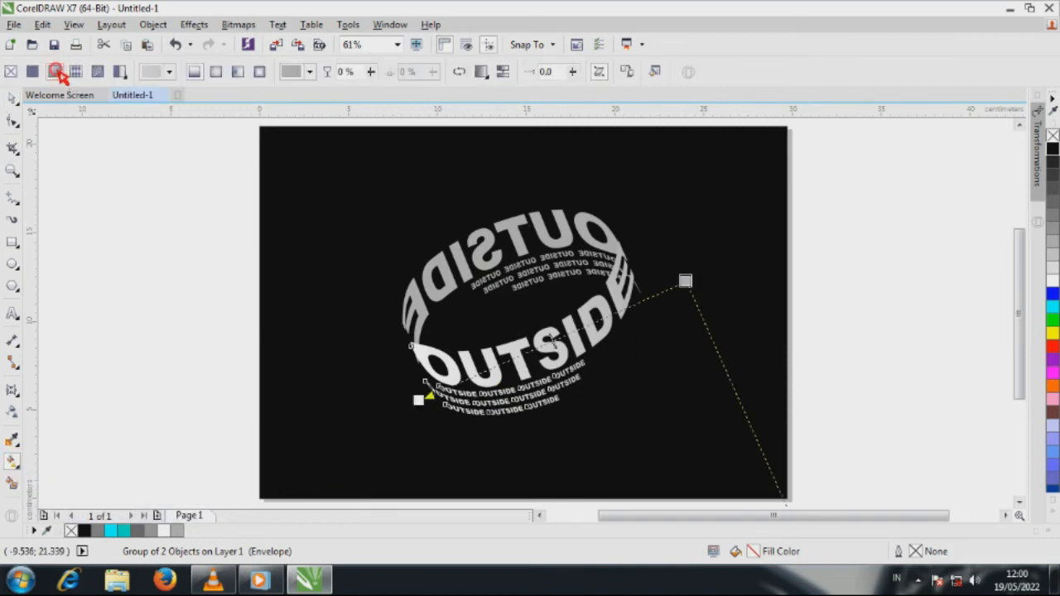
left_click(686, 282)
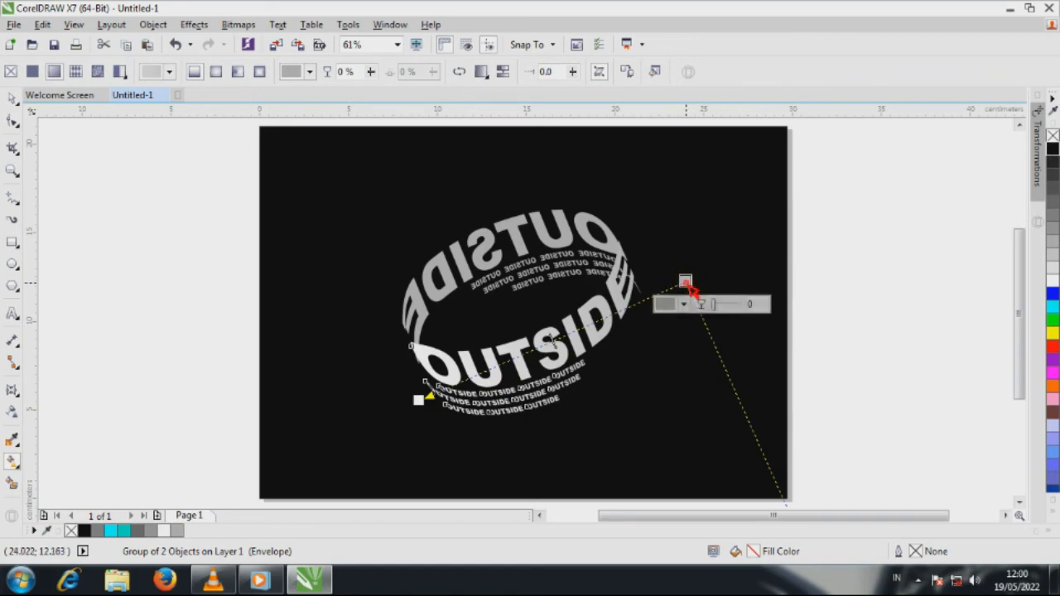
left_click(1054, 150)
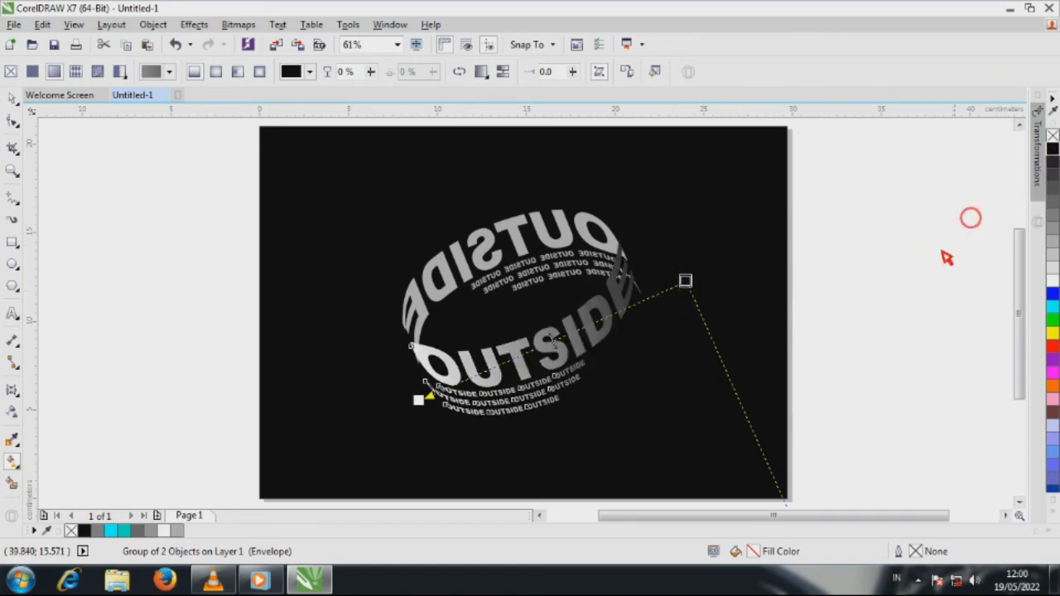
left_click_drag(424, 436, 692, 313)
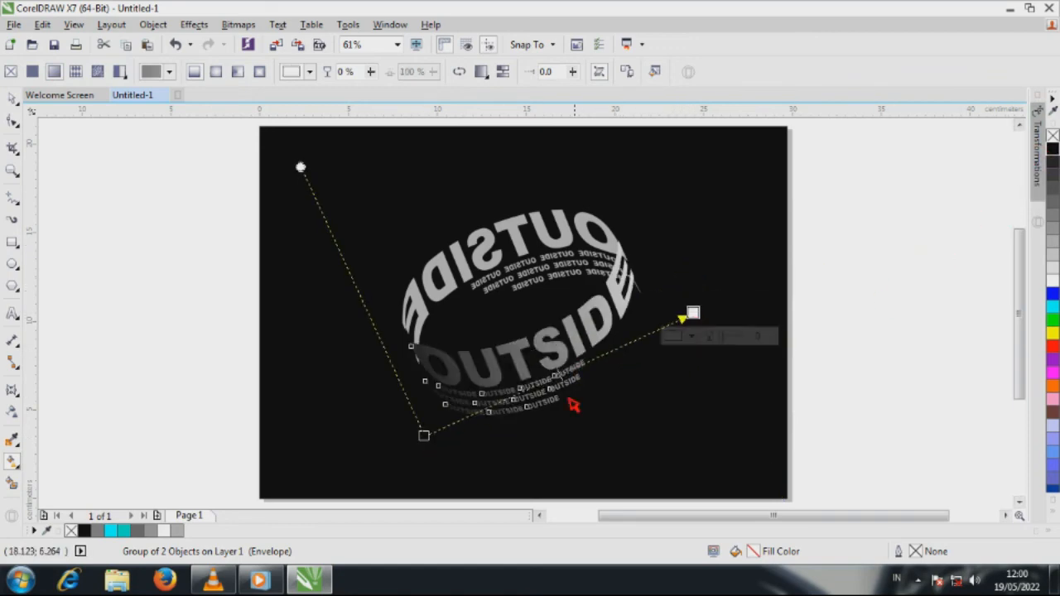
left_click_drag(425, 437, 422, 406)
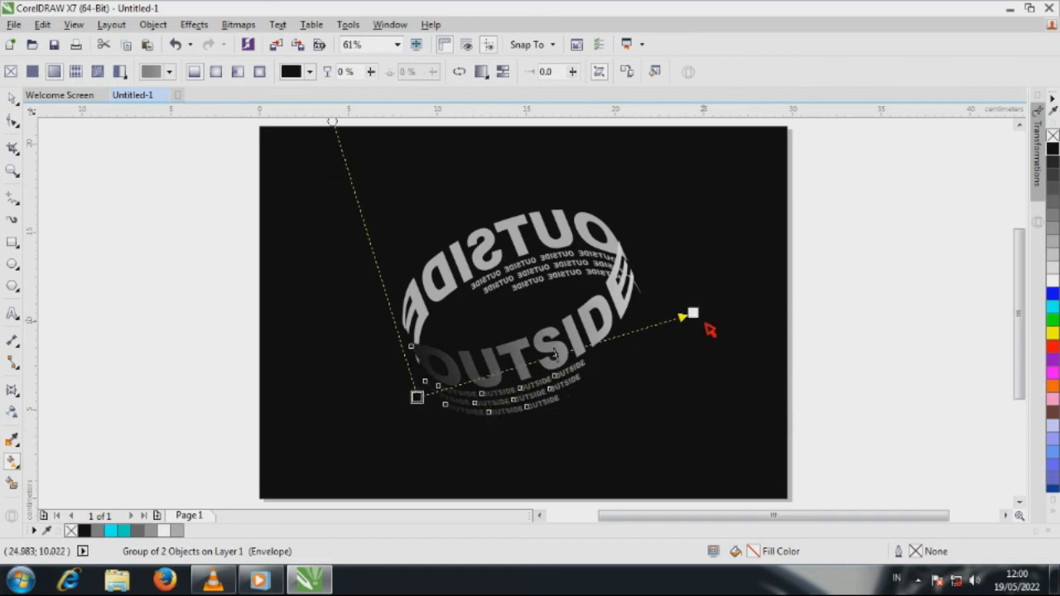
left_click_drag(692, 313, 628, 346)
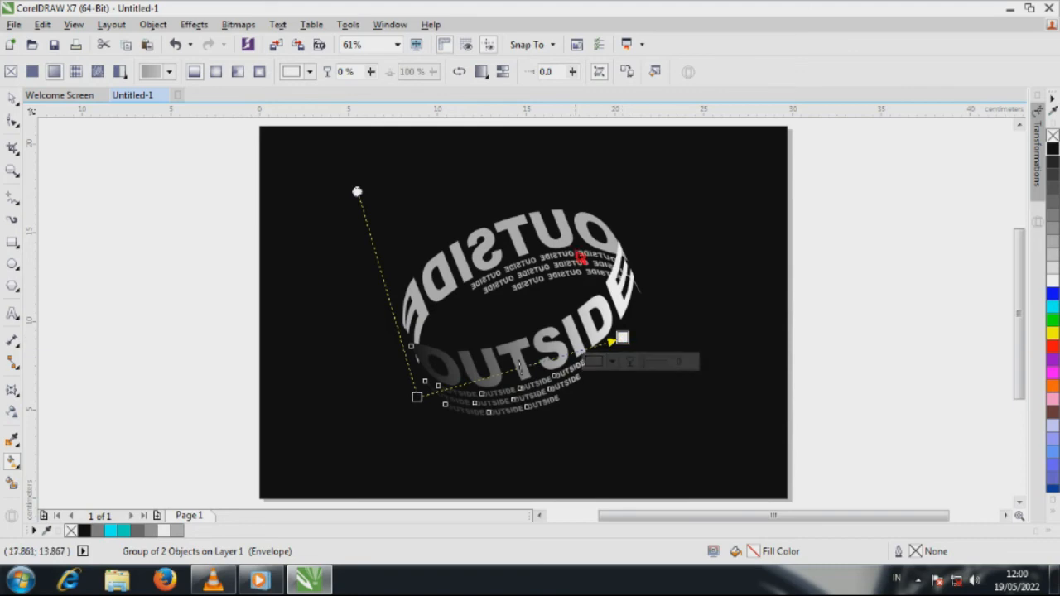
Step: Copy the front text's fountain fill to the mirrored rear text and redirect it from black at the right end to white at the left
left_click(568, 236)
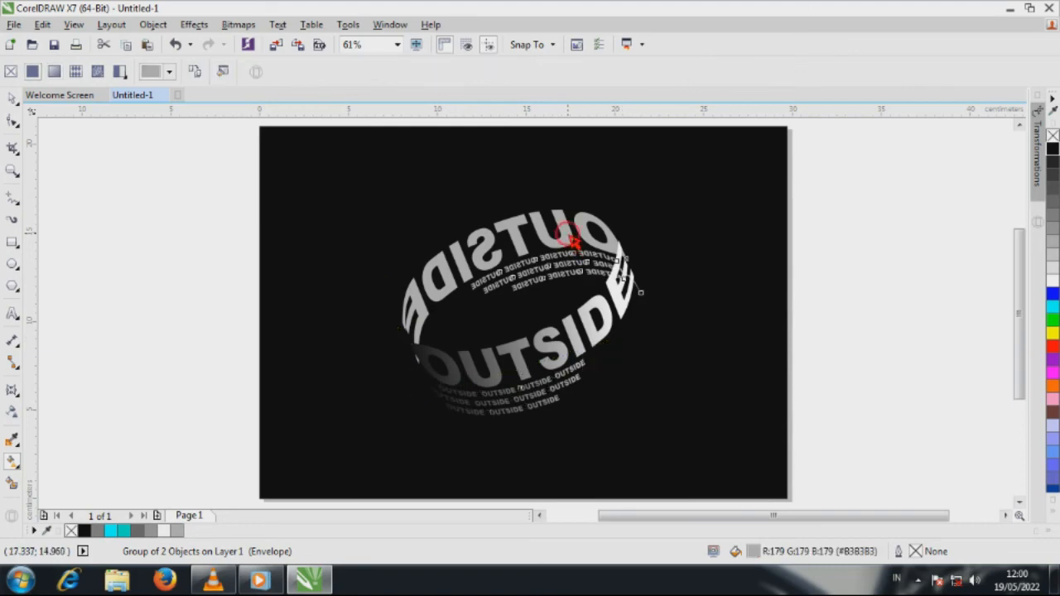
left_click(196, 77)
left_click(455, 389)
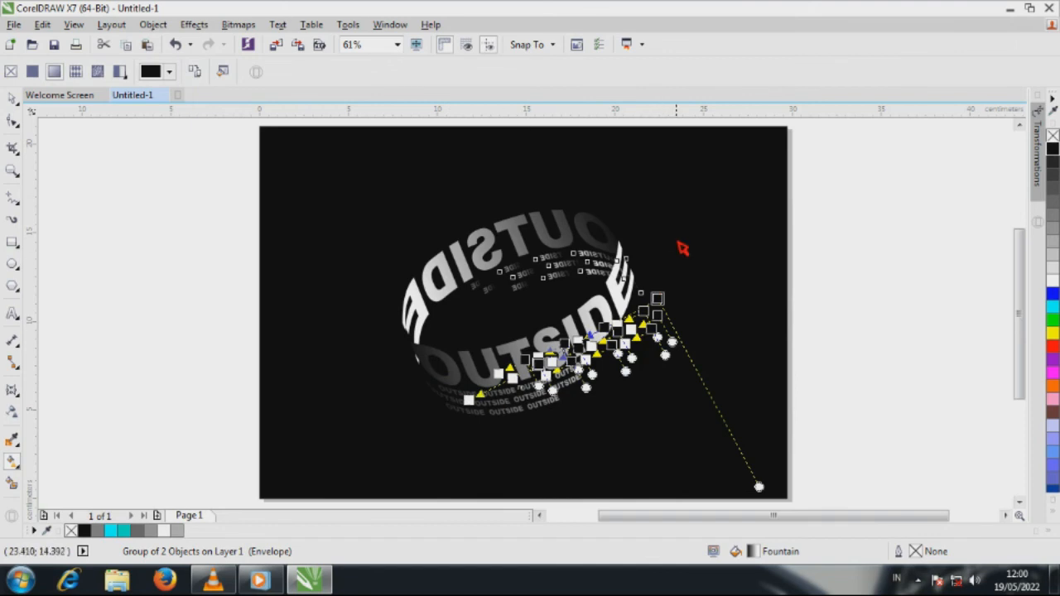
left_click_drag(677, 242, 376, 354)
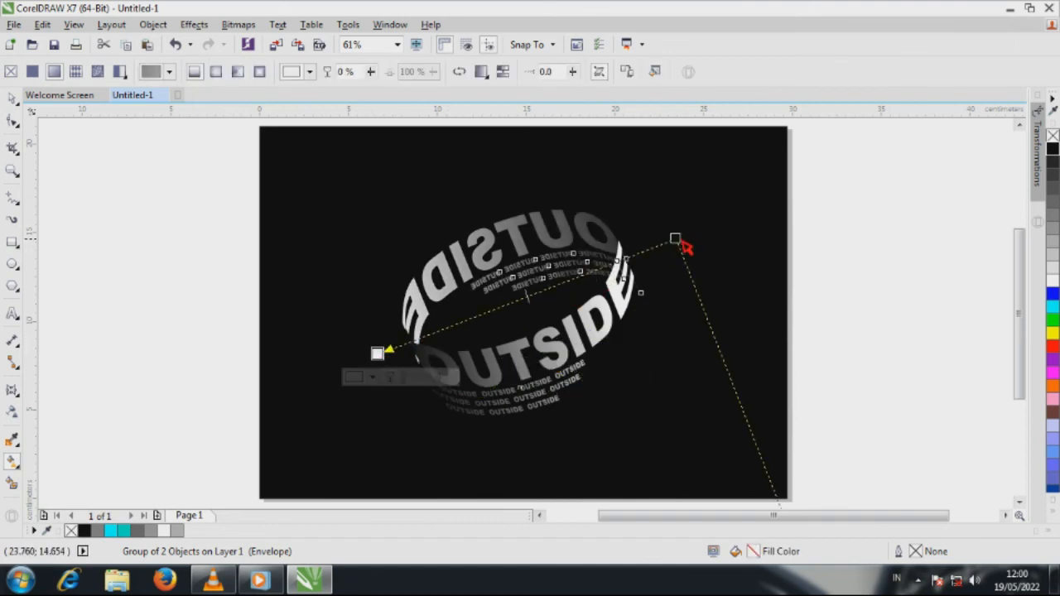
left_click_drag(675, 240, 639, 258)
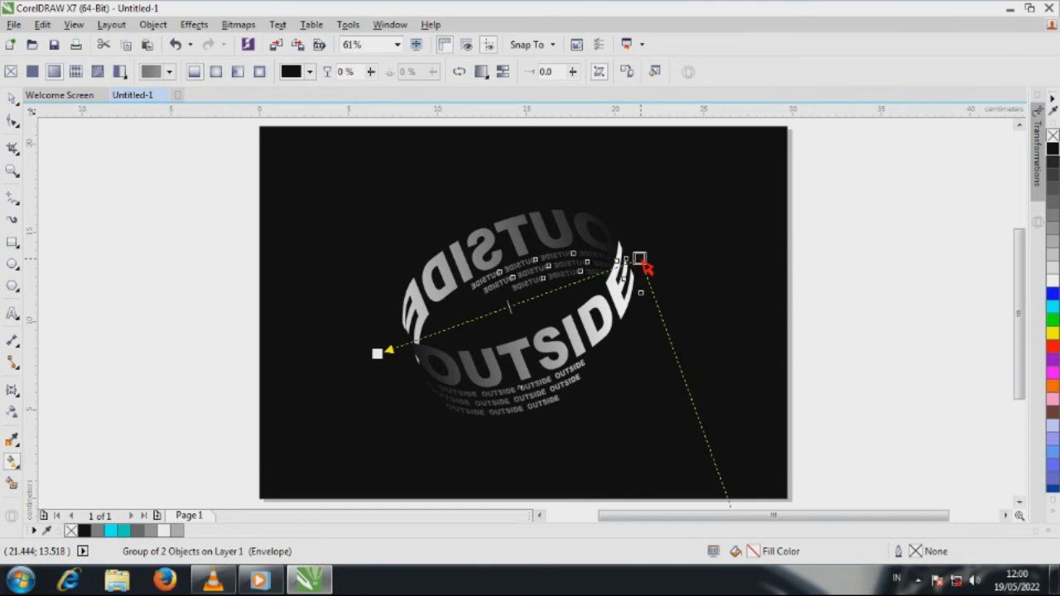
Step: Move the black start of the front text's gradient up to the ring's left edge, then deselect the text
left_click(461, 382)
left_click_drag(420, 401, 407, 357)
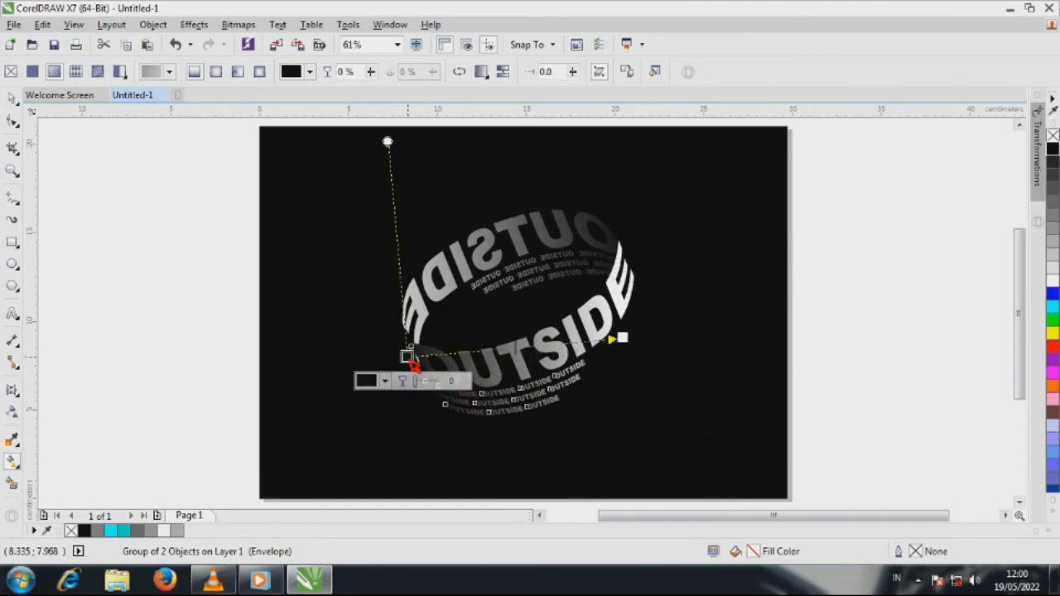
left_click(12, 98)
left_click(107, 190)
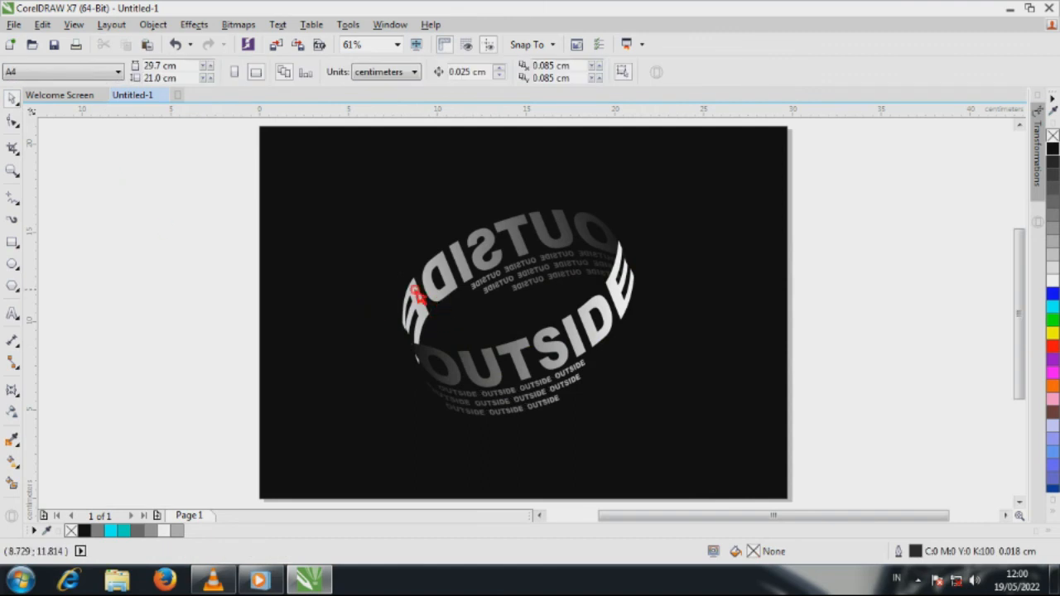
left_click(15, 173)
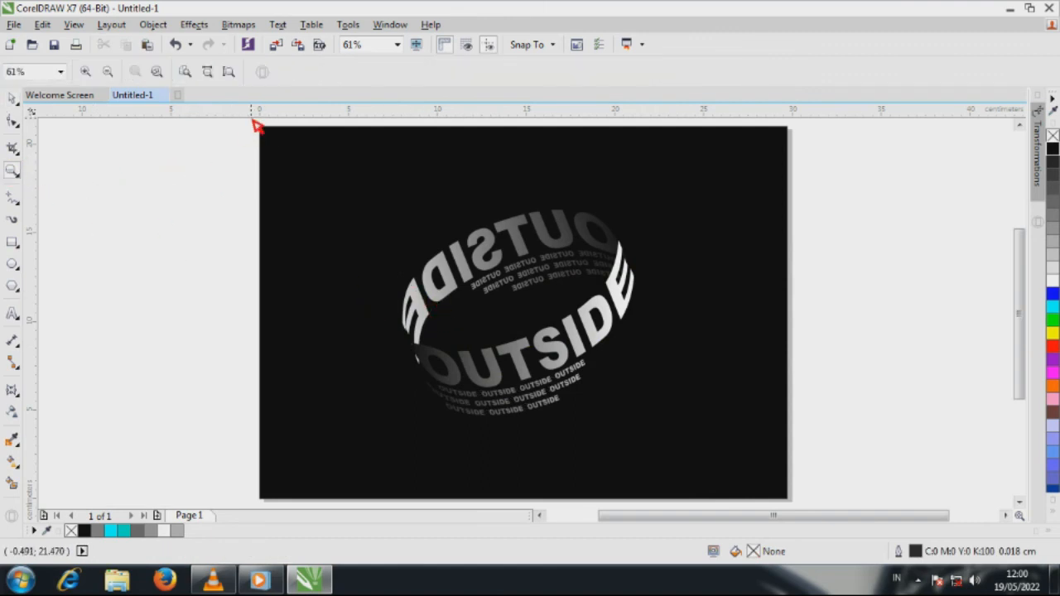
left_click_drag(260, 125, 805, 514)
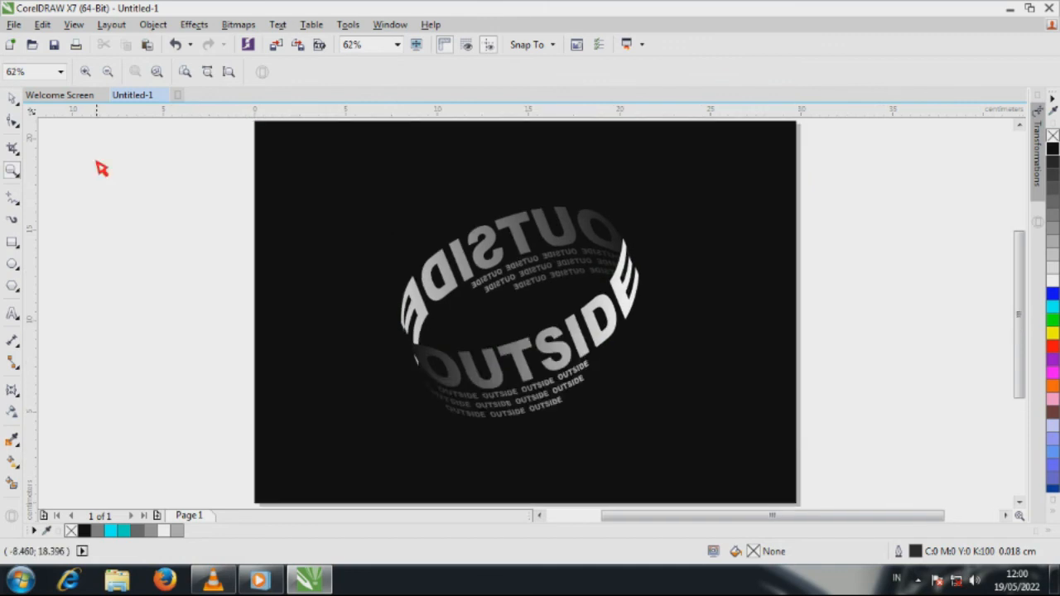
left_click(13, 99)
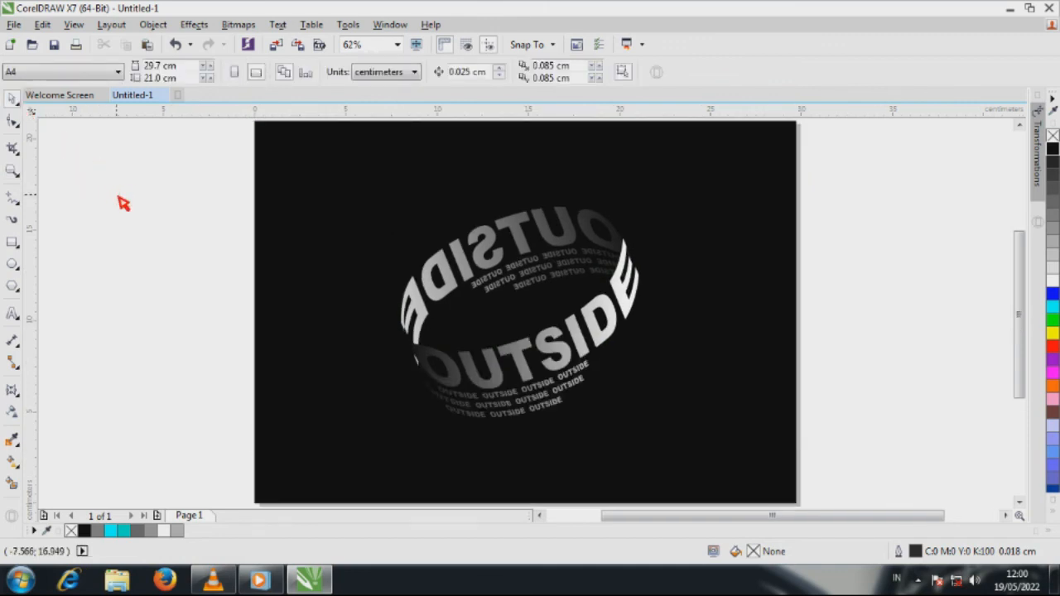